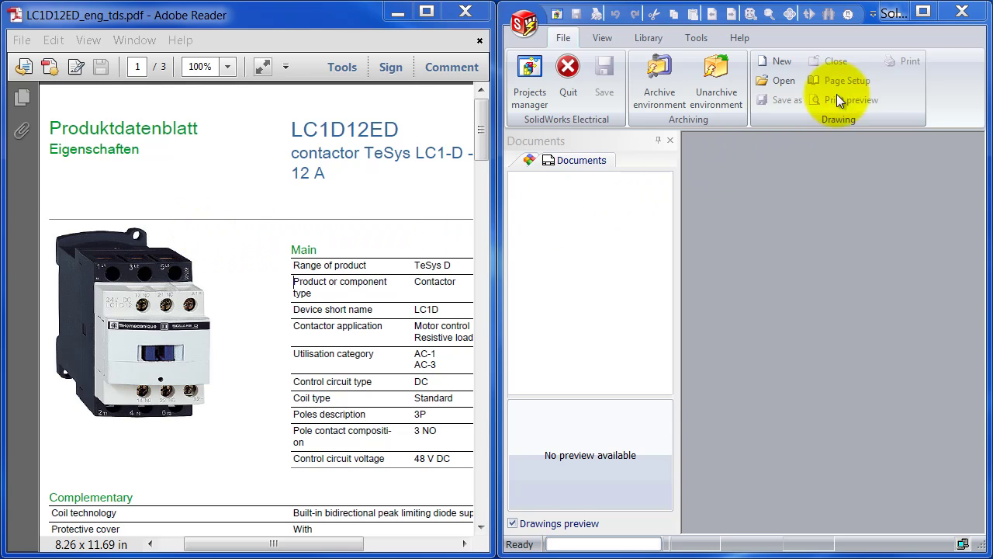
Maximize the SolidWorks Electrical window and open the Libraries manager at full size
click(923, 12)
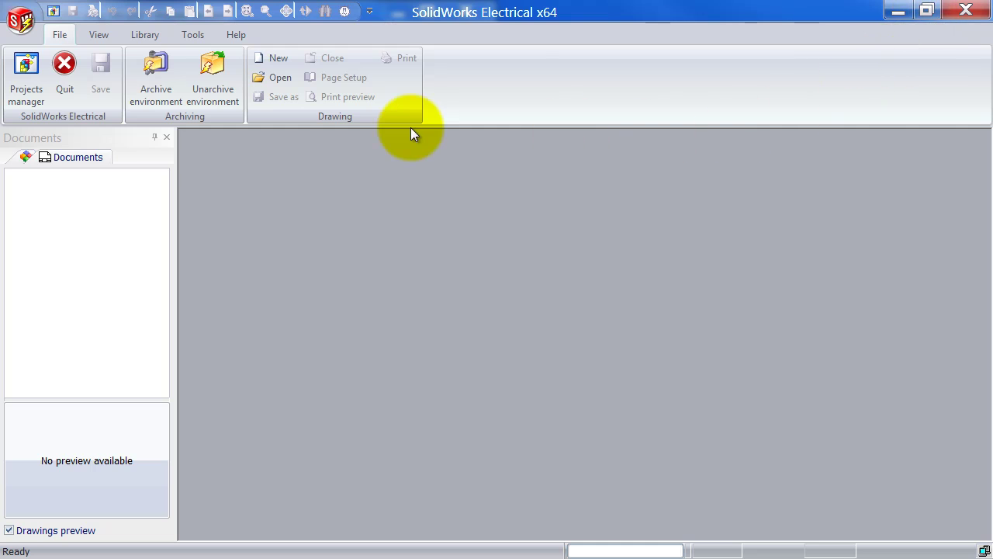
click(145, 36)
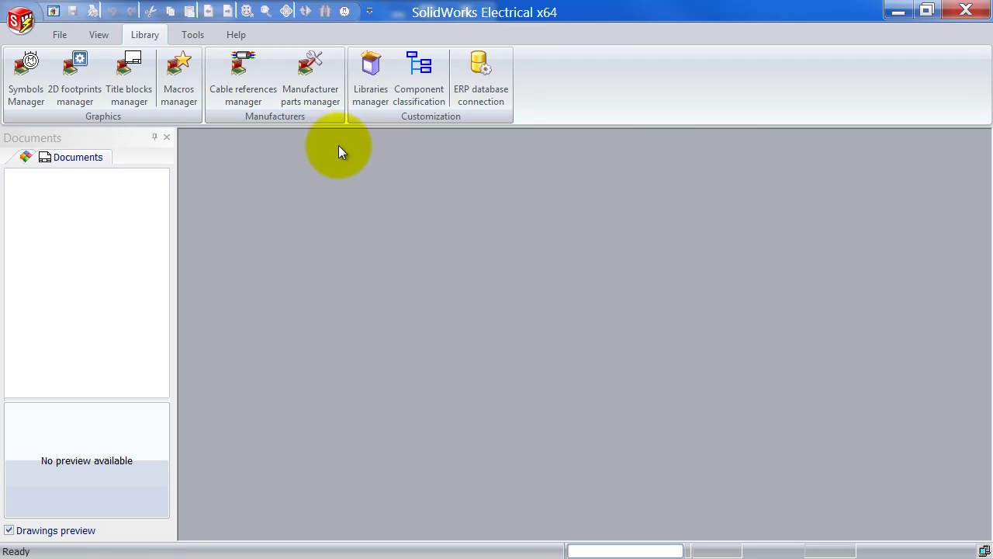
click(361, 104)
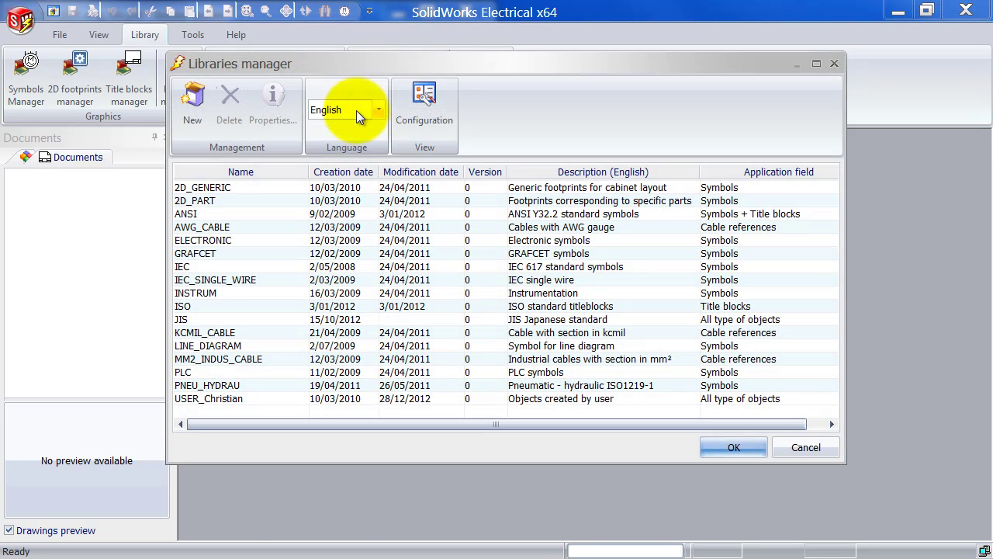
double_click(409, 65)
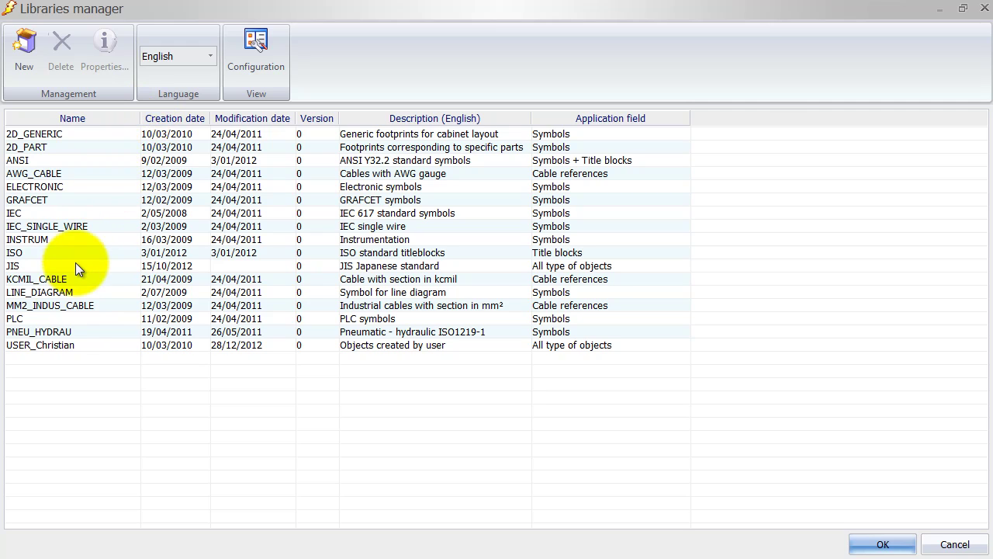
Examine the properties of the library for user-created objects, including its name and object types, and close the Libraries manager
click(45, 349)
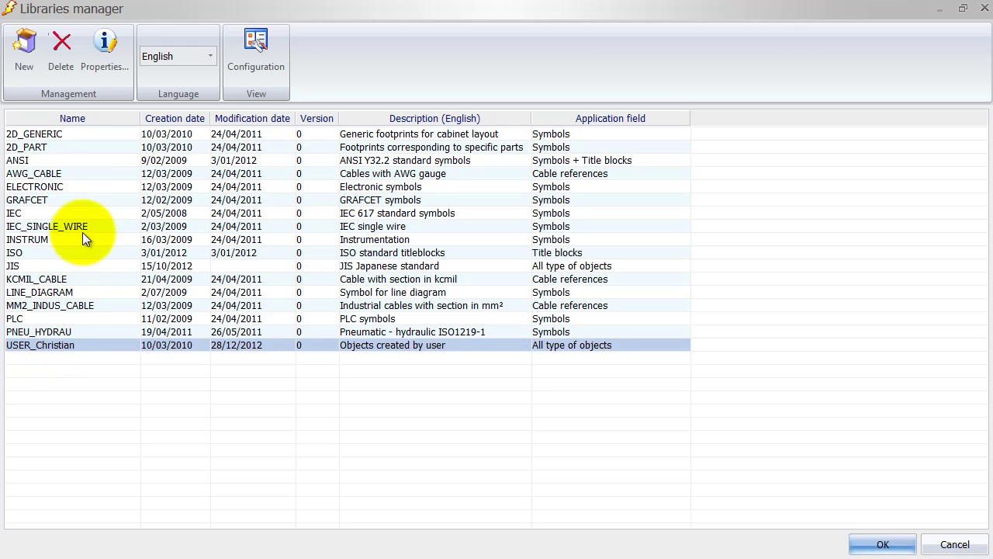
click(102, 65)
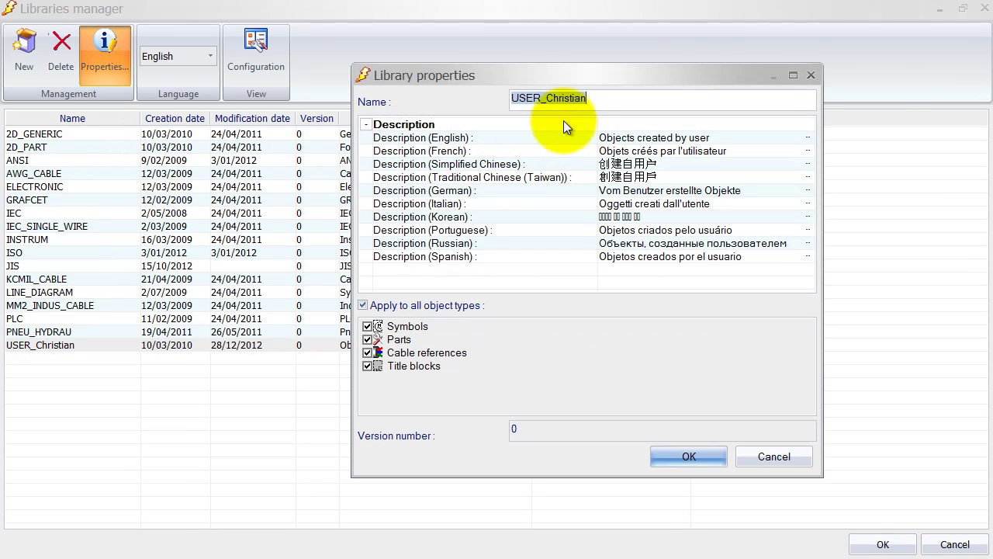
click(590, 106)
drag(593, 104, 547, 104)
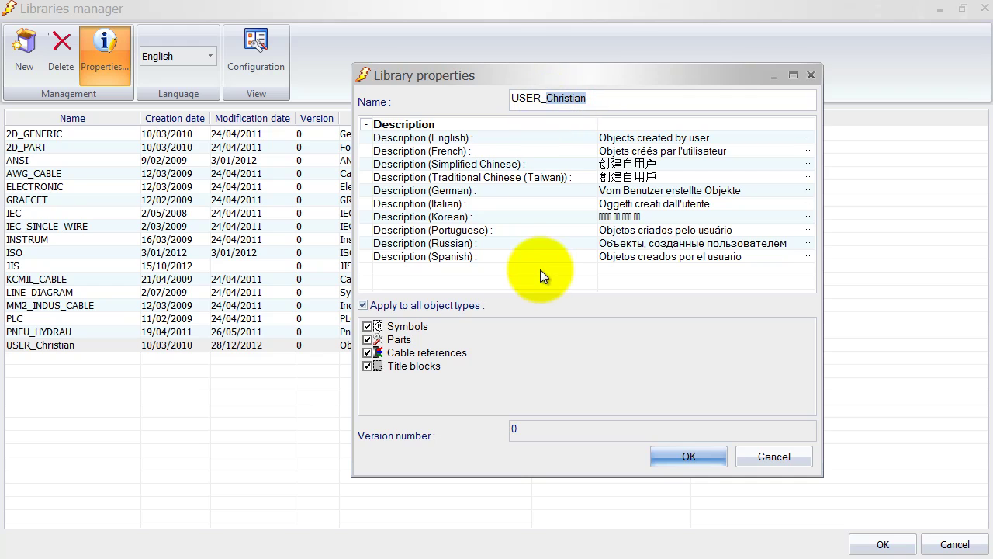
click(683, 451)
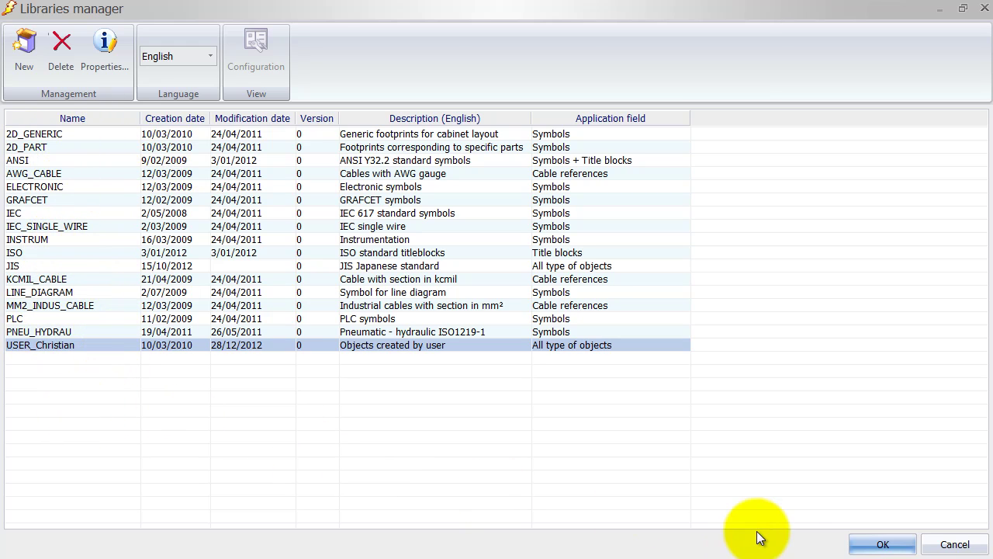
click(881, 545)
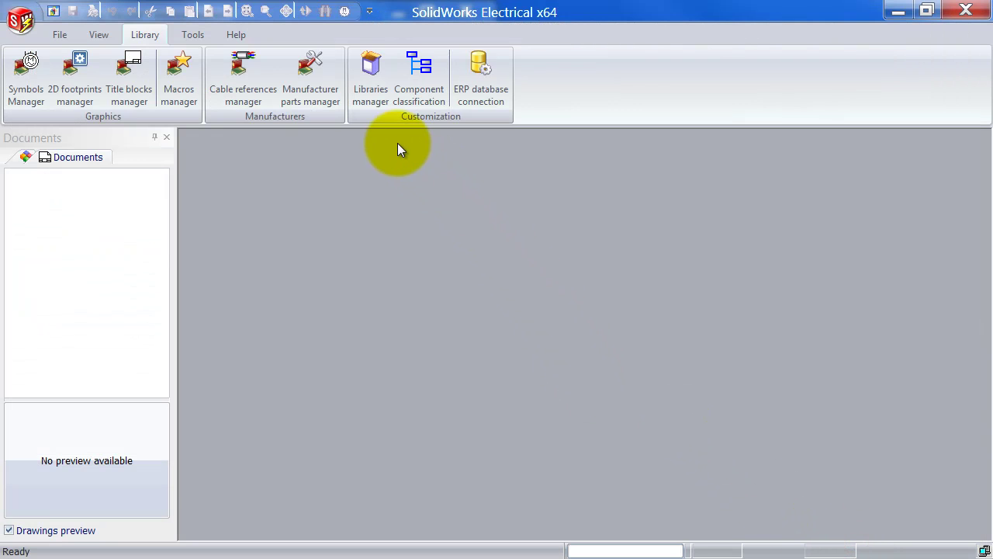
Open the Manufacturer parts manager at full size and list all parts of the Contactor relays, relays\Power class with automatic refresh on
click(296, 84)
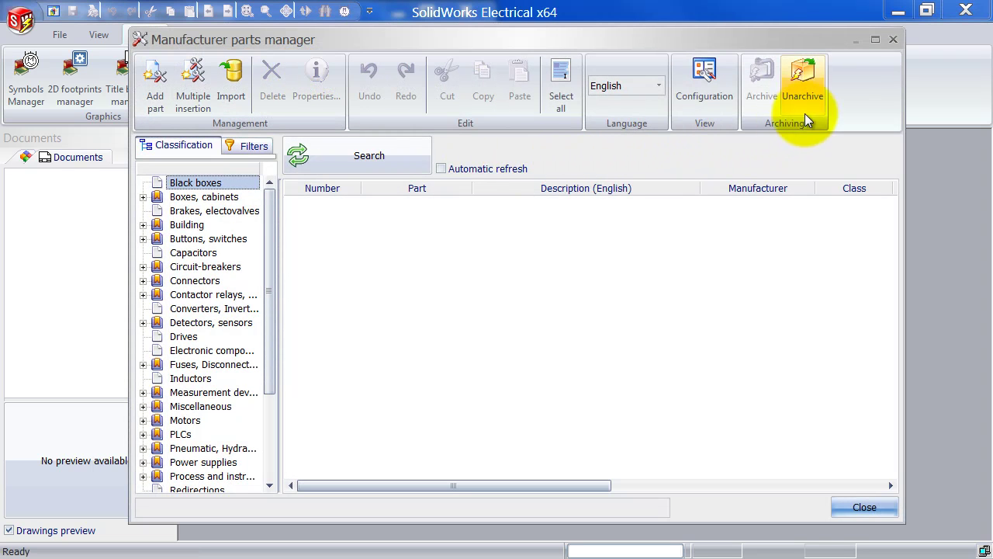
click(875, 39)
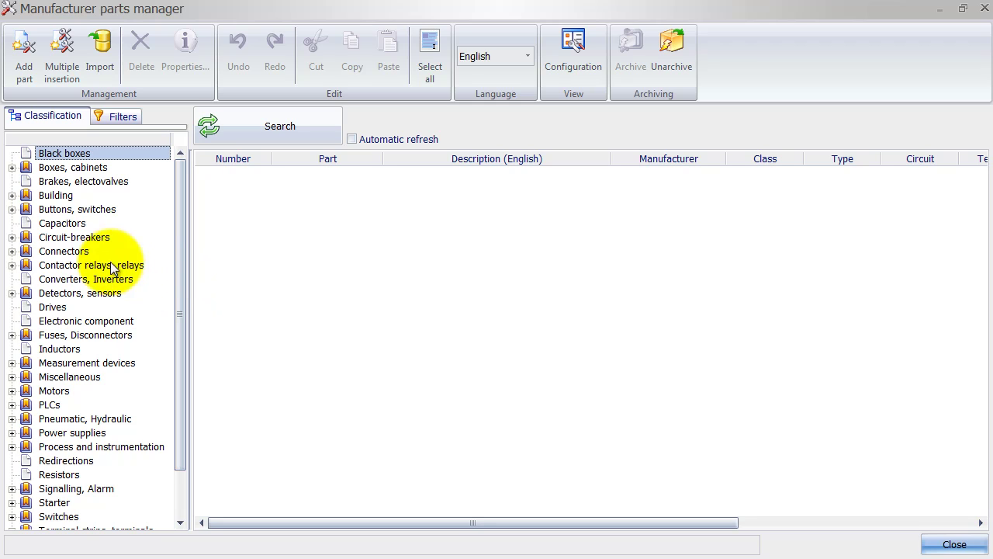
click(33, 264)
click(12, 266)
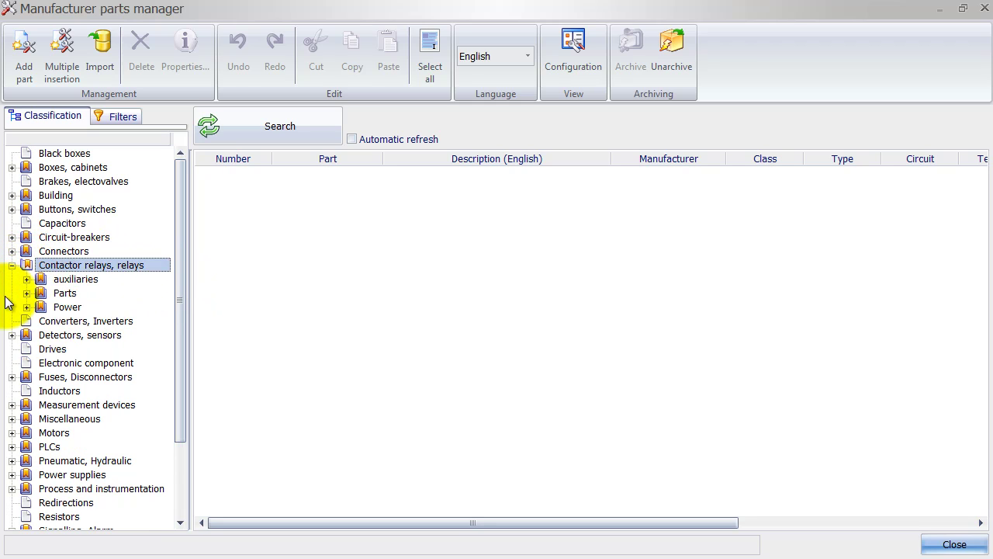
click(27, 307)
click(41, 306)
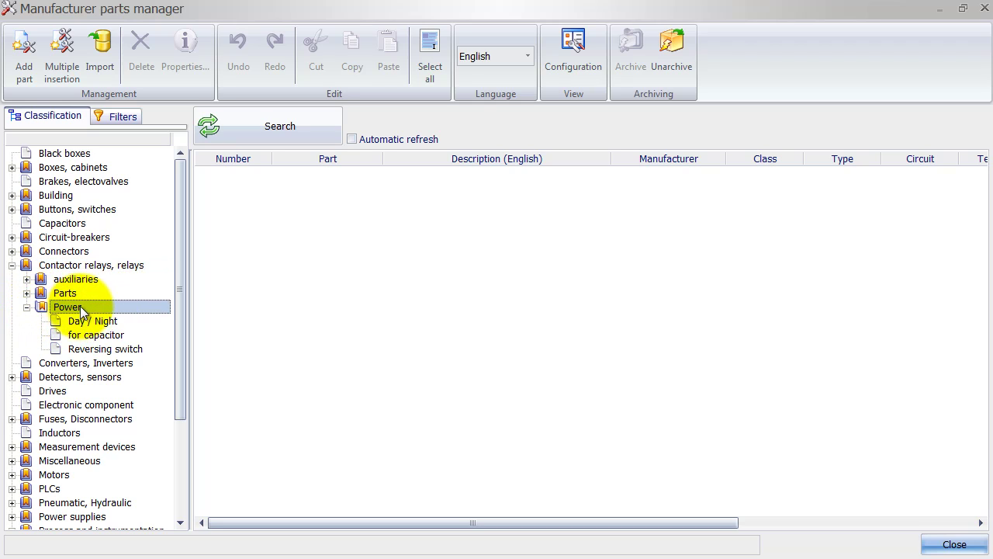
click(352, 140)
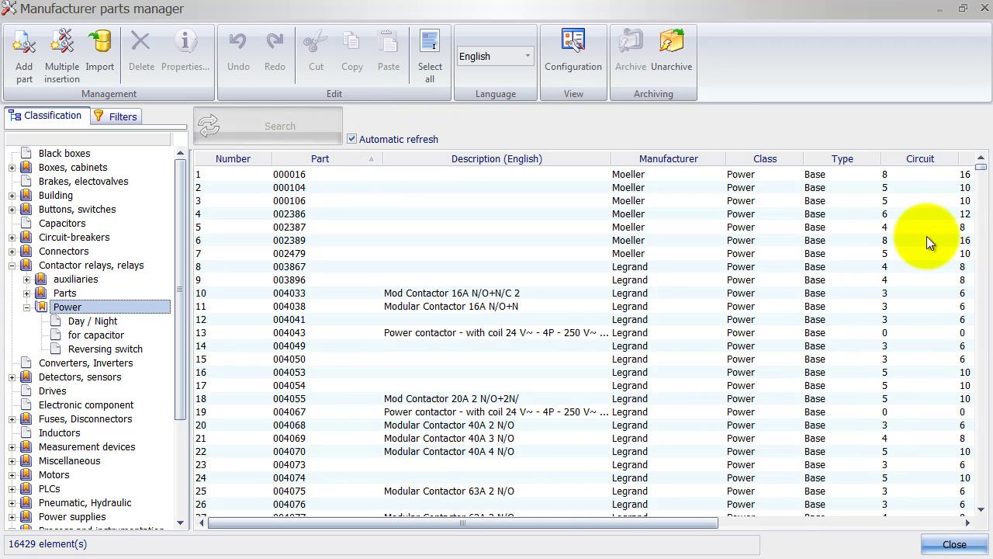
drag(982, 173, 980, 503)
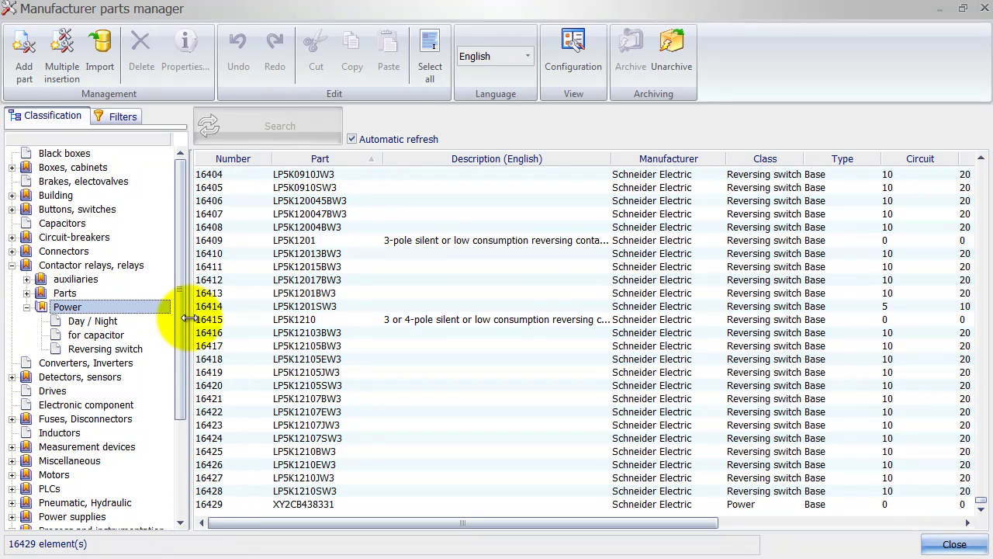
Filter the listed power contactors by manufacturer Schneider Electric and a number of circuits of 6
click(129, 120)
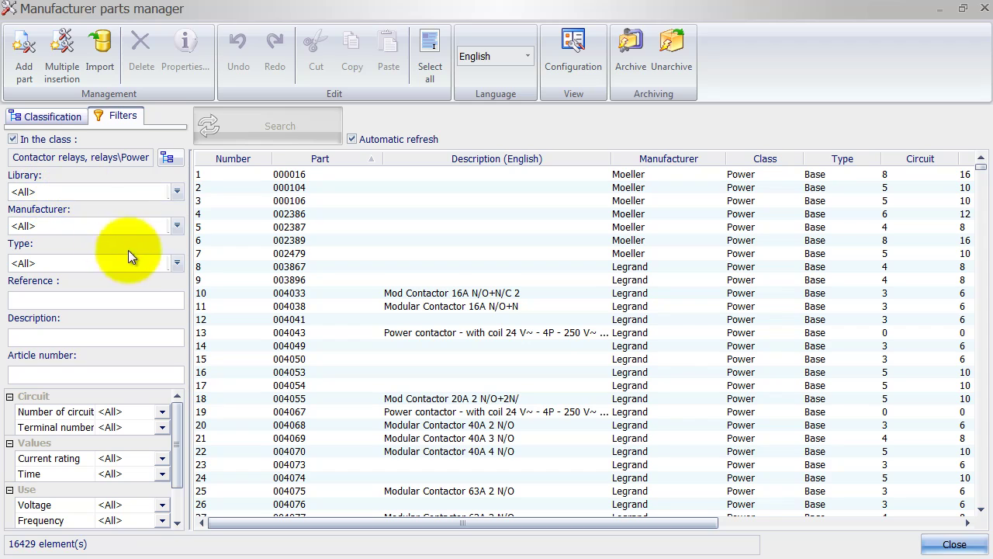
click(172, 227)
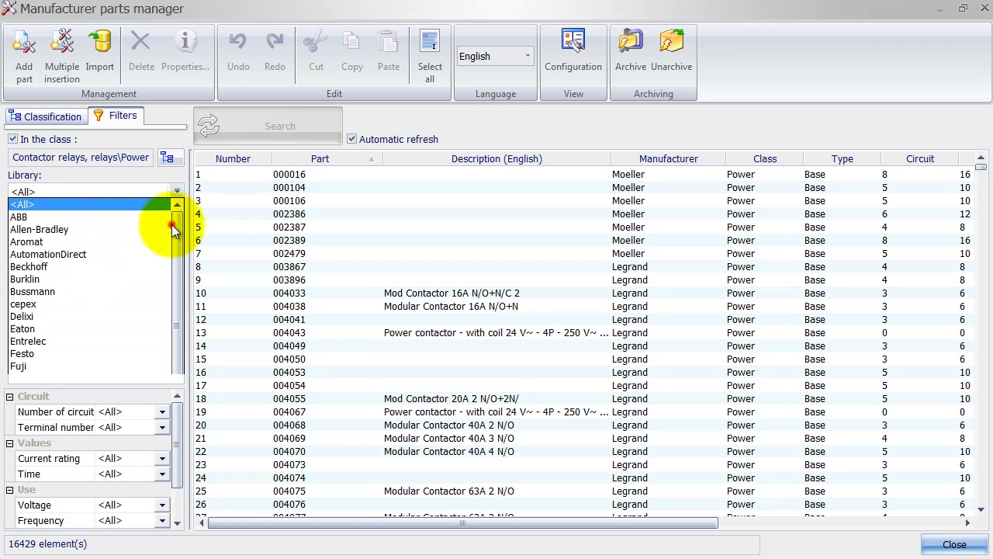
drag(173, 220, 168, 306)
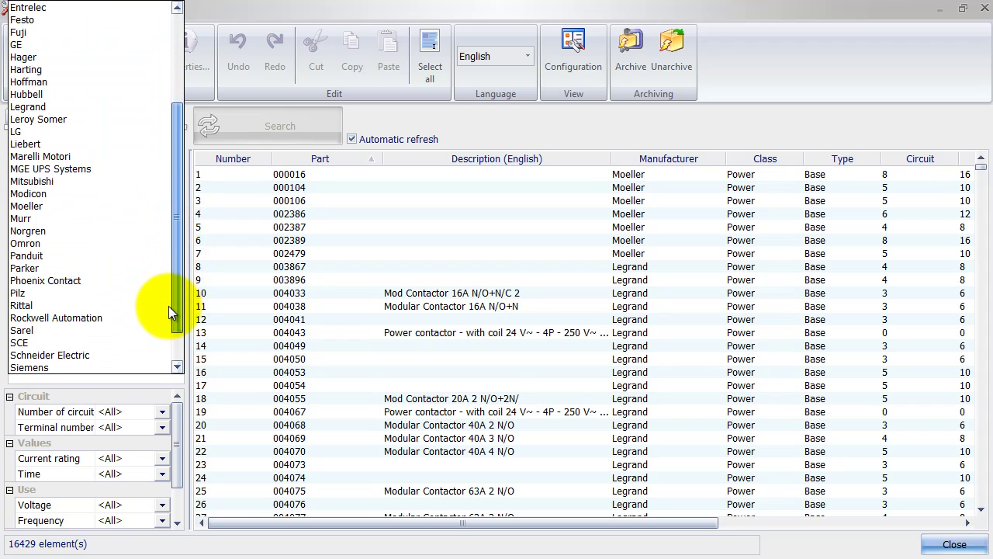
click(121, 357)
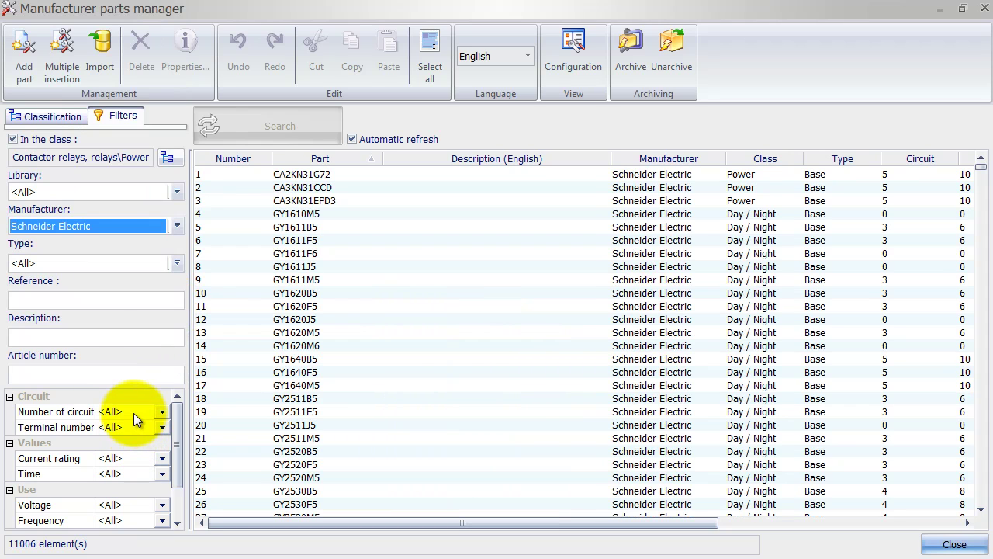
click(134, 414)
click(113, 336)
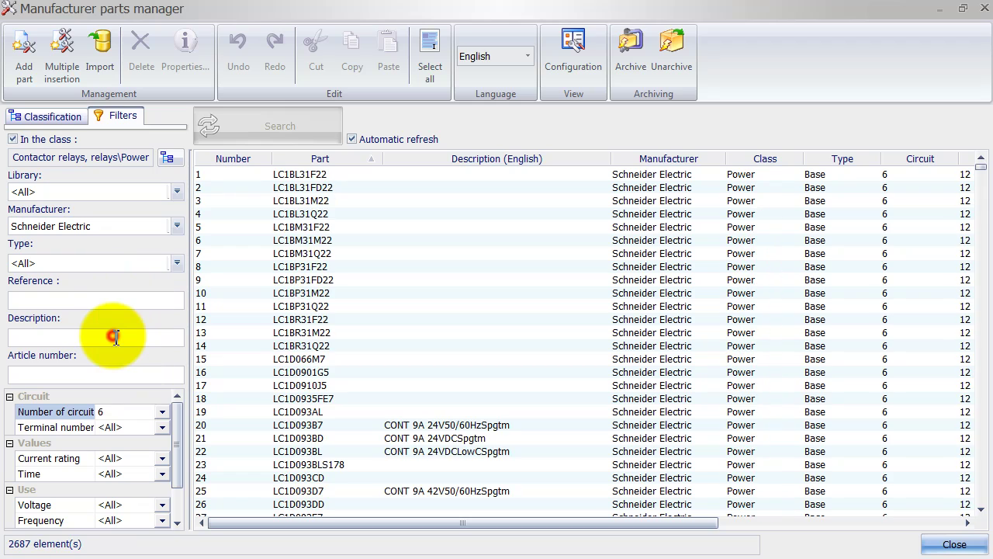
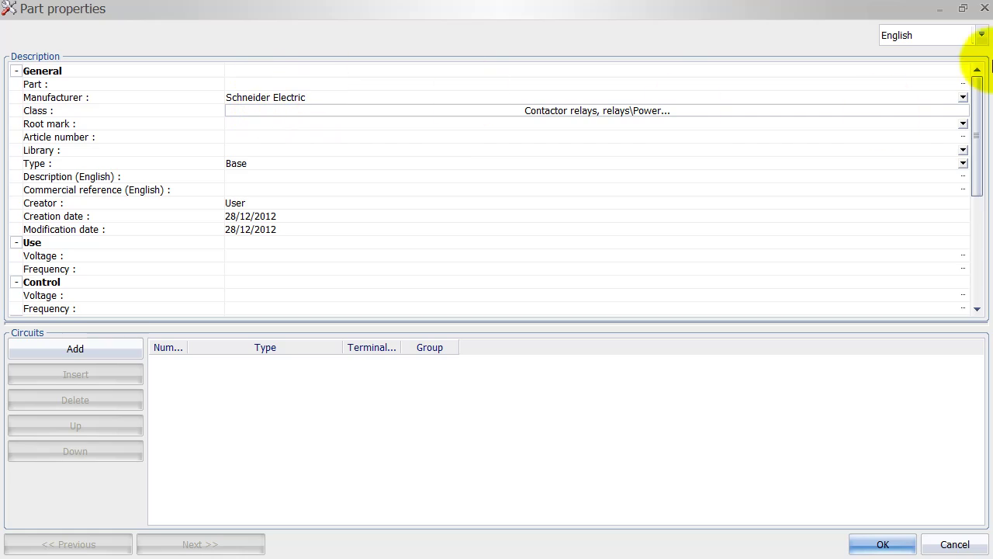
Dismiss the blank part's properties, restore the parts manager's window size, and bring the LC1D12ED datasheet's main characteristics into view
click(984, 8)
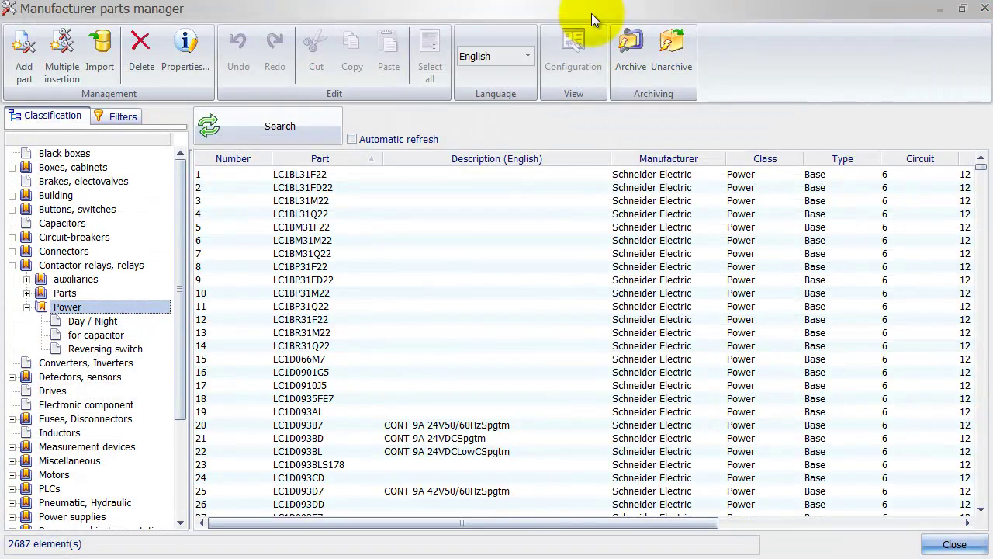
double_click(591, 13)
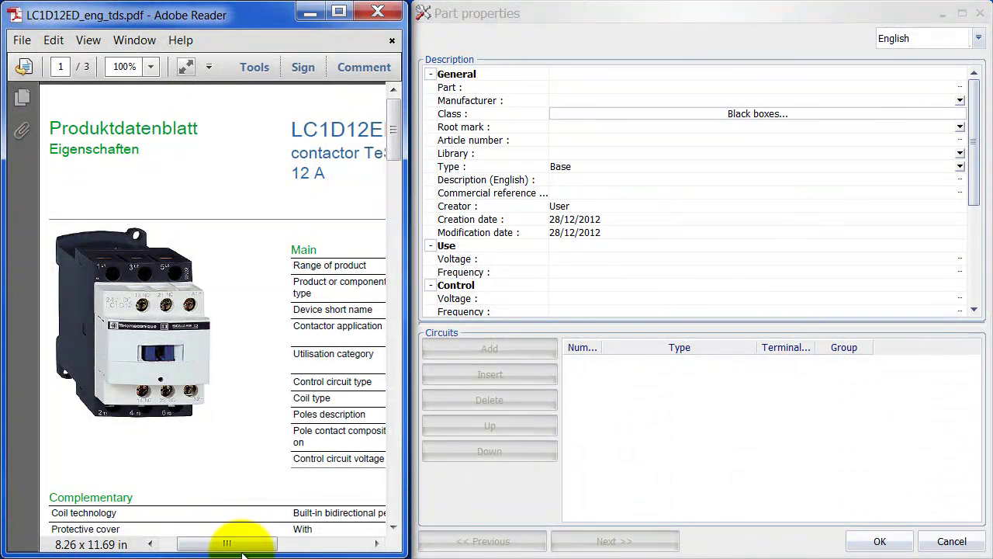
drag(243, 546, 283, 546)
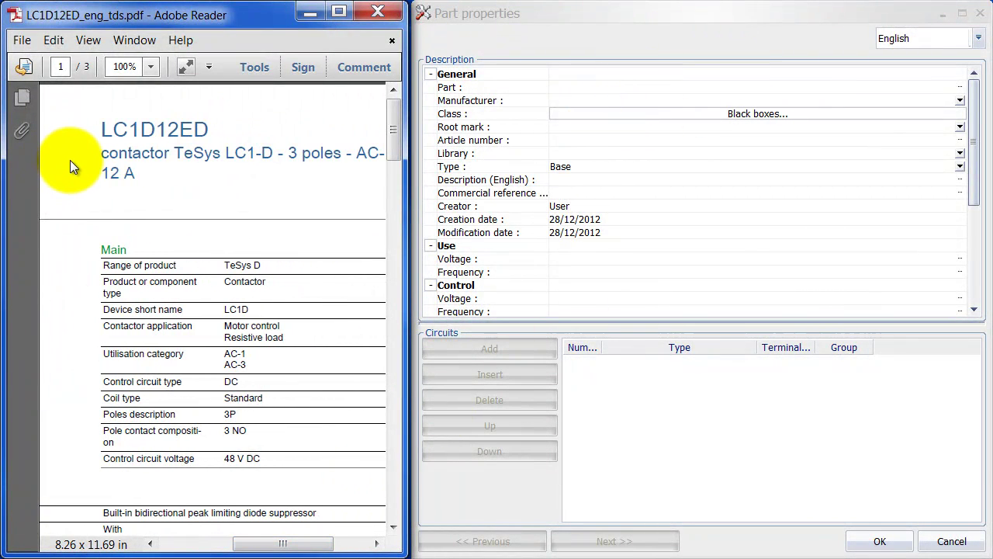
Enter LC1D12ED as the new part's reference with manufacturer Schneider Electric, and decline using the existing catalog part's properties
click(601, 88)
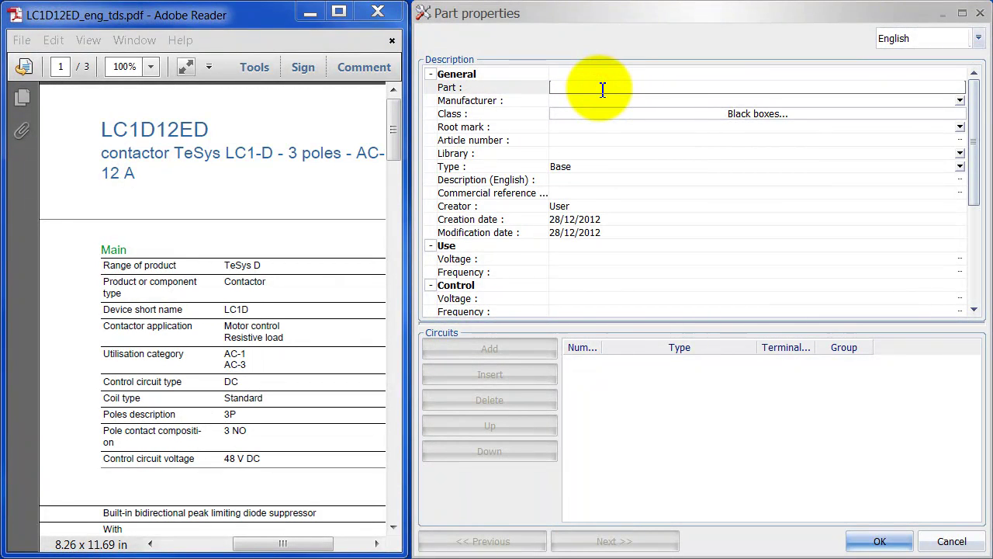
text(LC1D12ED)
click(594, 102)
click(961, 103)
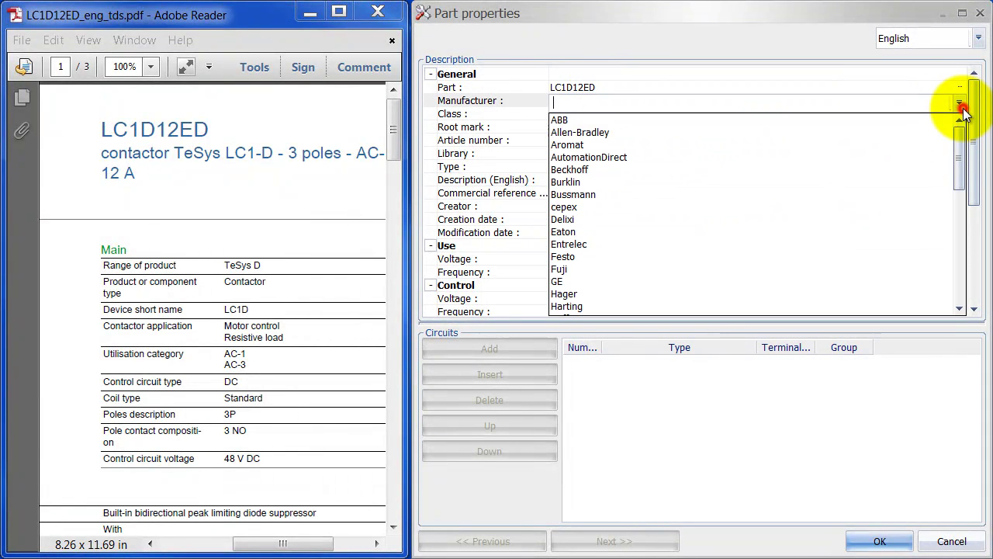
drag(955, 141, 944, 256)
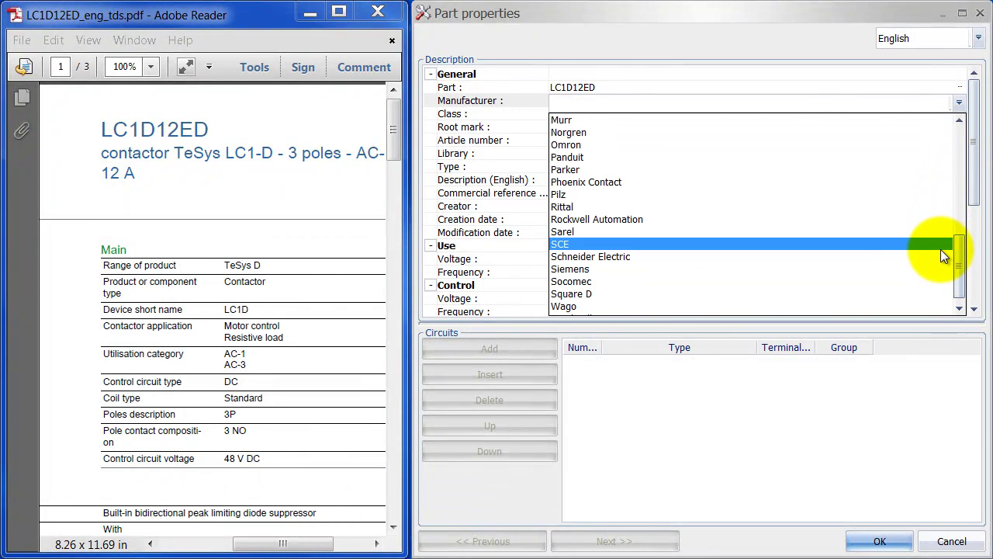
click(902, 257)
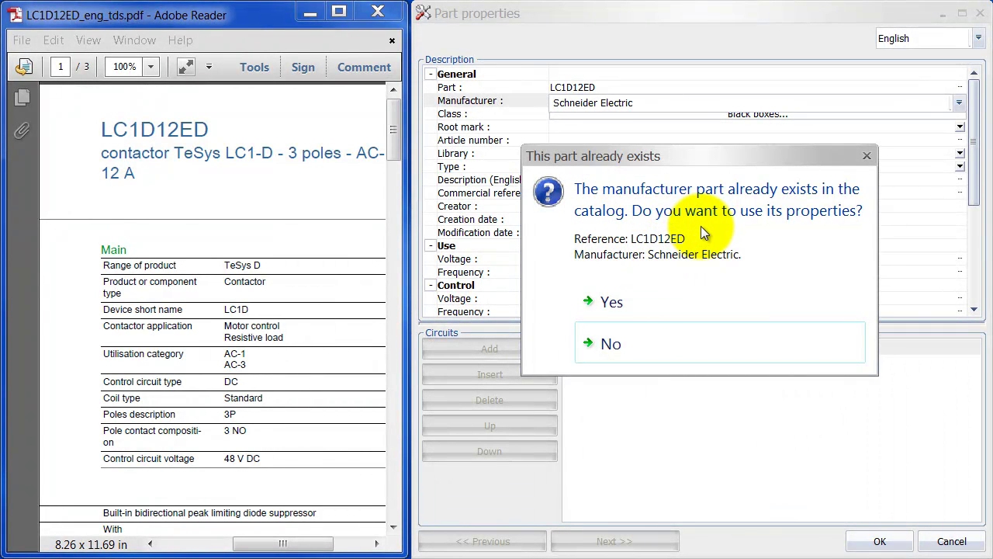
click(605, 347)
Append _CvdH to the part reference, making it LC1D12ED_CvdH
click(614, 87)
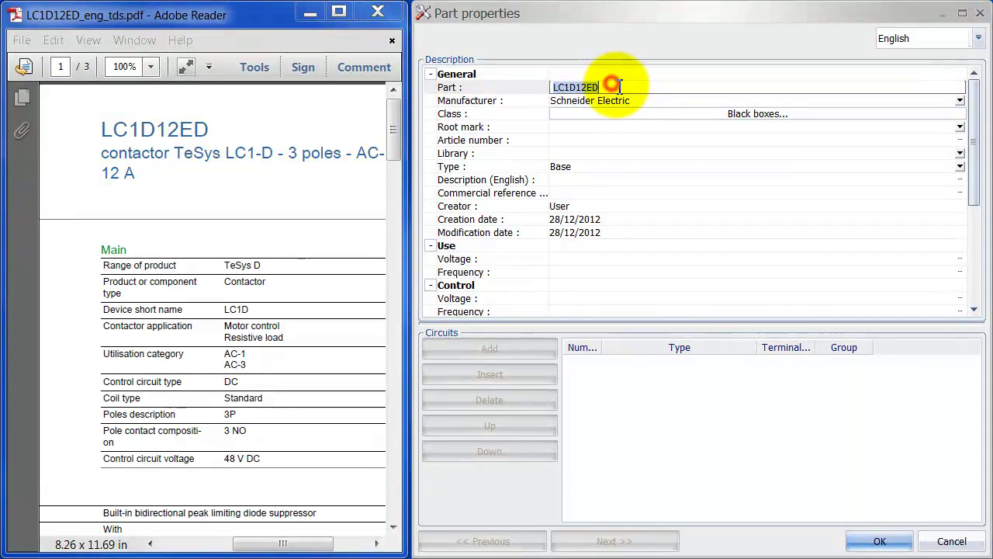
text(_CvdH)
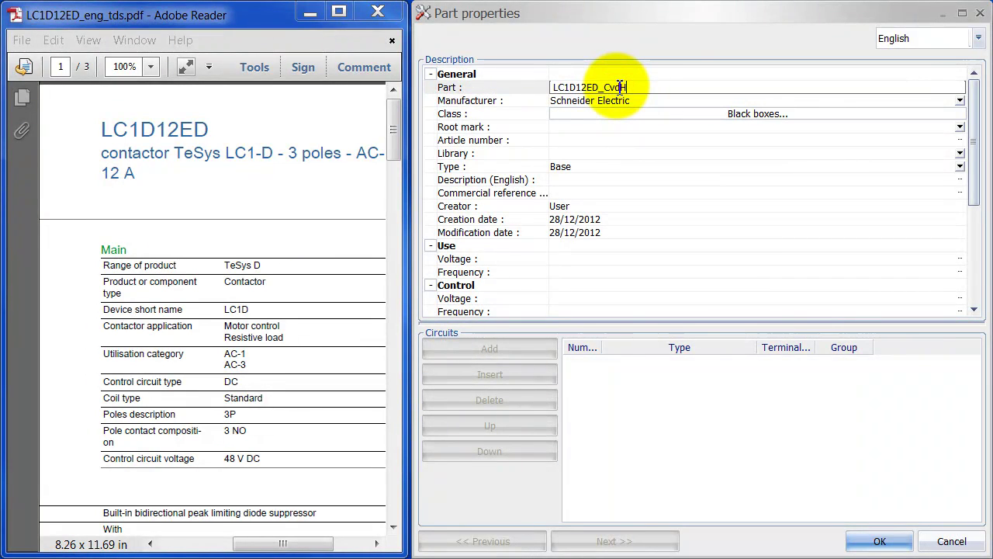
key(Return)
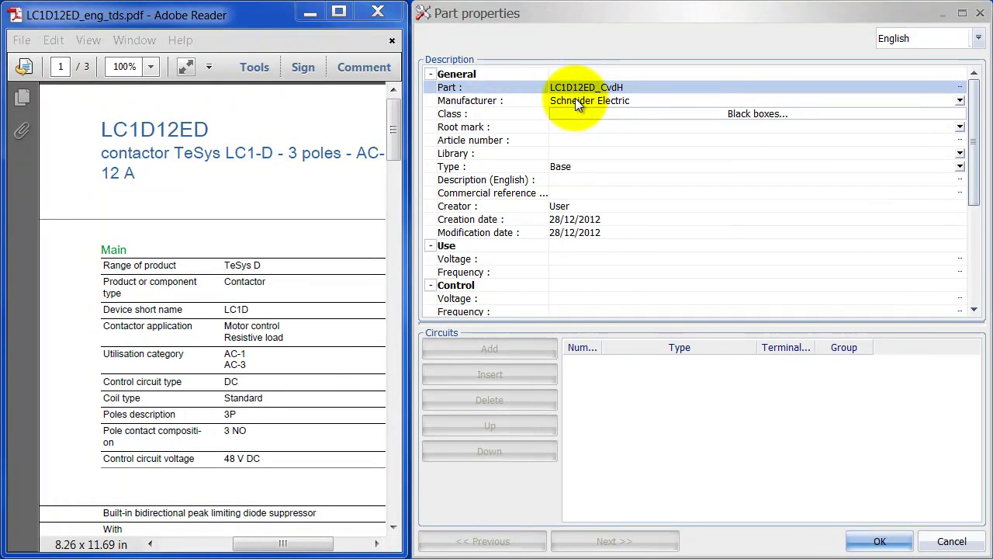
Assign the new part to the Contactor relays, relays\Power class
click(621, 113)
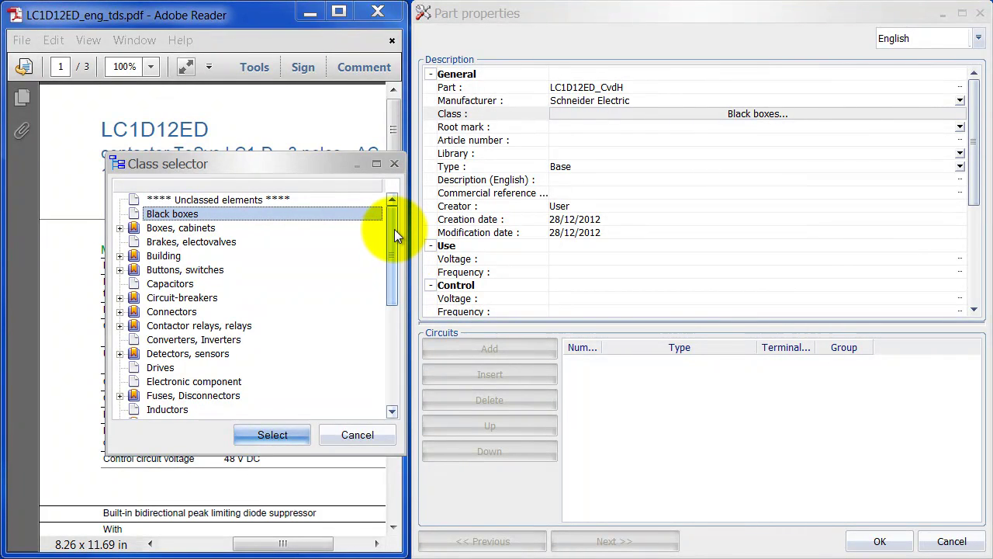
click(119, 326)
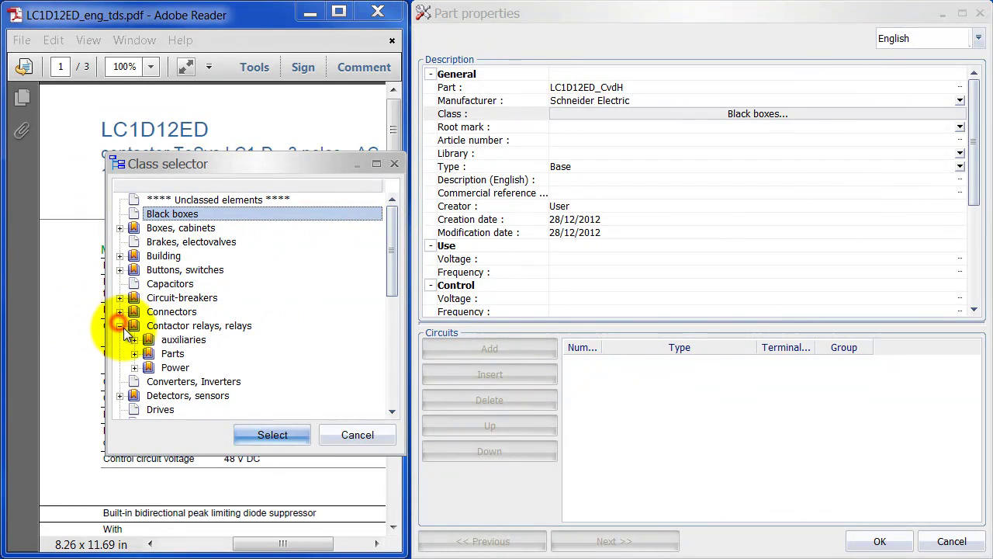
click(149, 367)
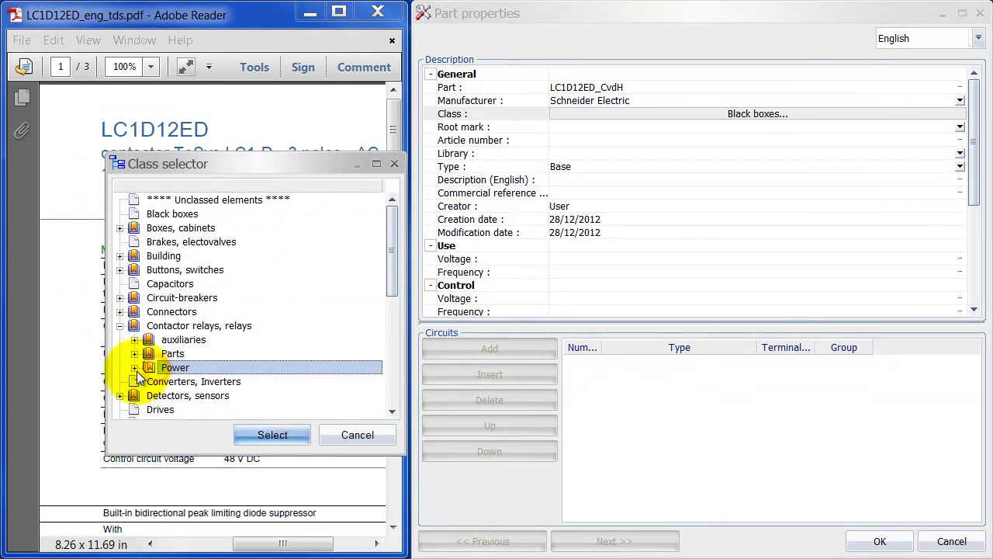
click(134, 367)
click(288, 435)
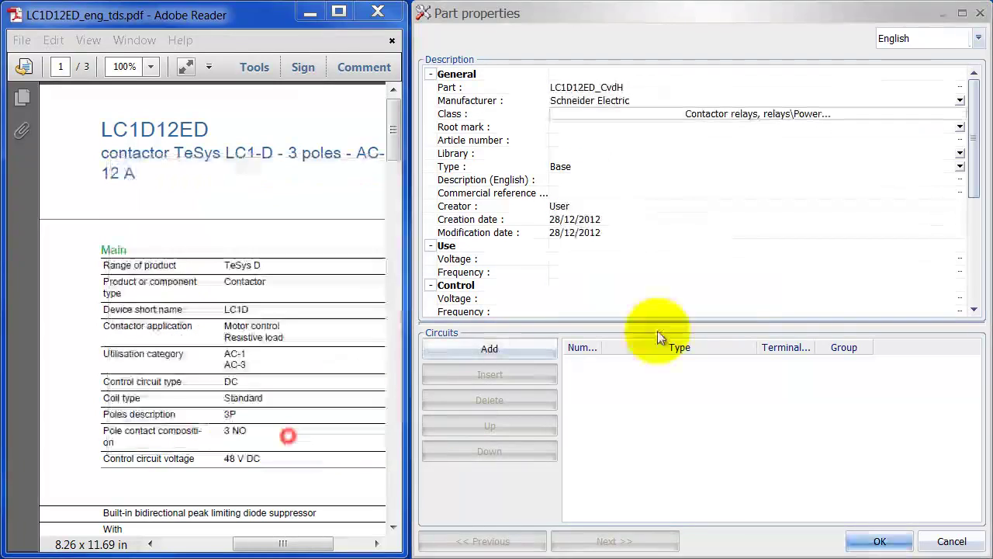
Set the part's root mark to KM and assign it to the library of objects created by user
click(577, 128)
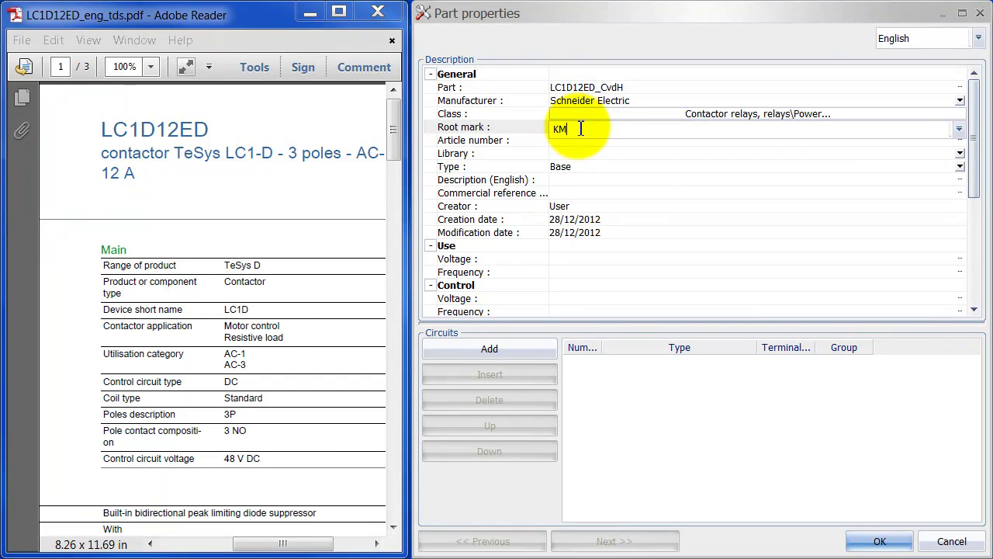
click(488, 141)
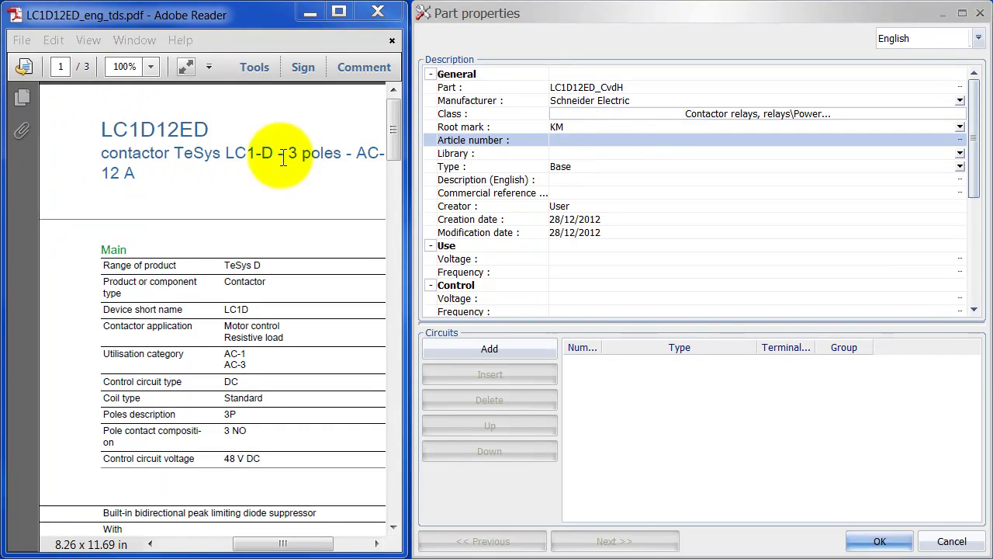
click(567, 153)
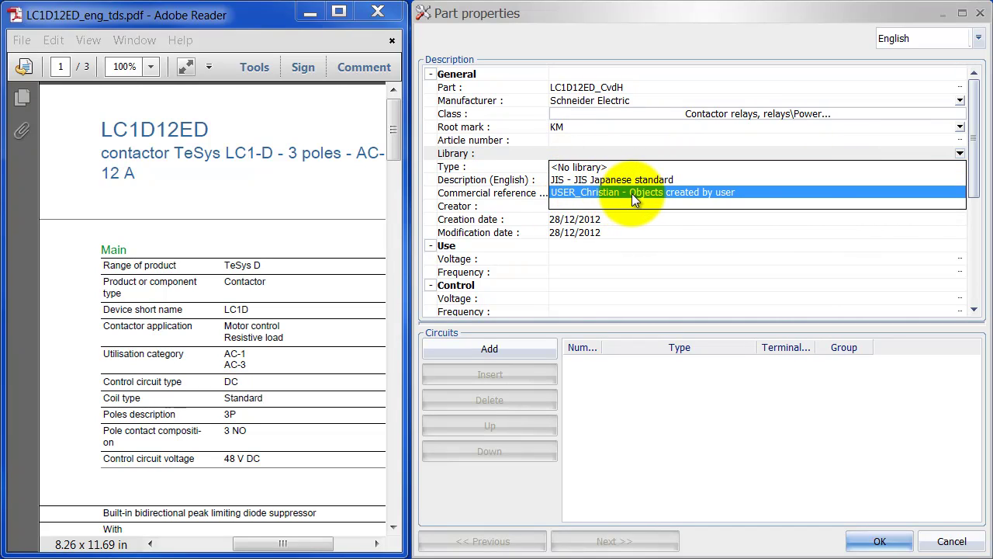
click(684, 195)
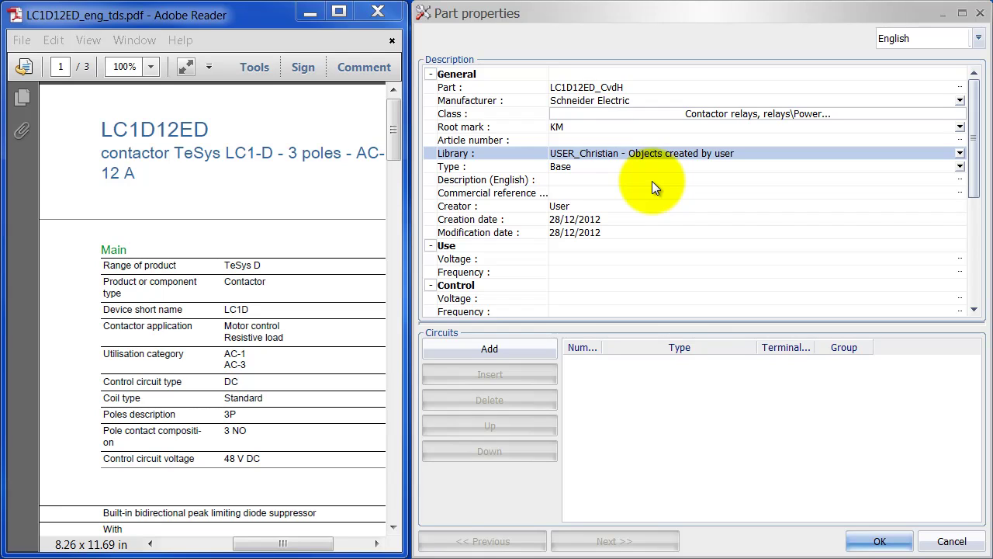
Display the datasheet at 75% and copy its heading line "contactor TeSys LC1-D - 3 poles - AC-3 440V"
click(596, 180)
drag(100, 161, 343, 159)
drag(267, 544, 281, 543)
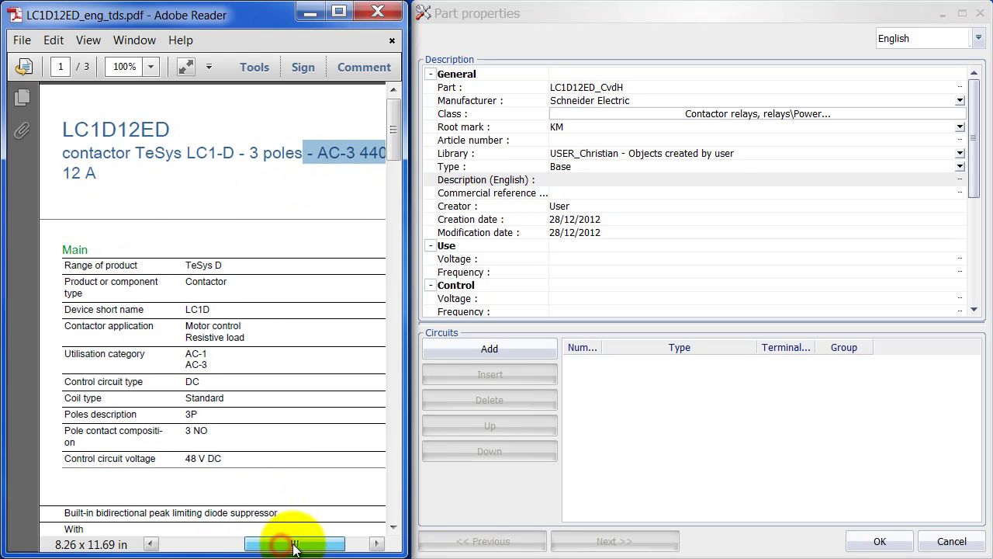
click(151, 67)
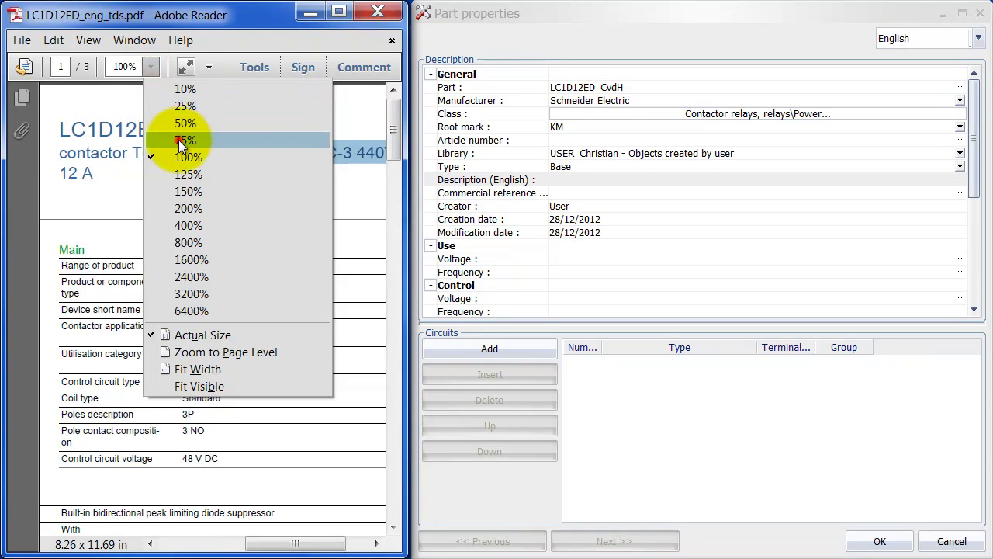
click(184, 140)
click(177, 167)
drag(86, 138, 333, 152)
key(ctrl+c)
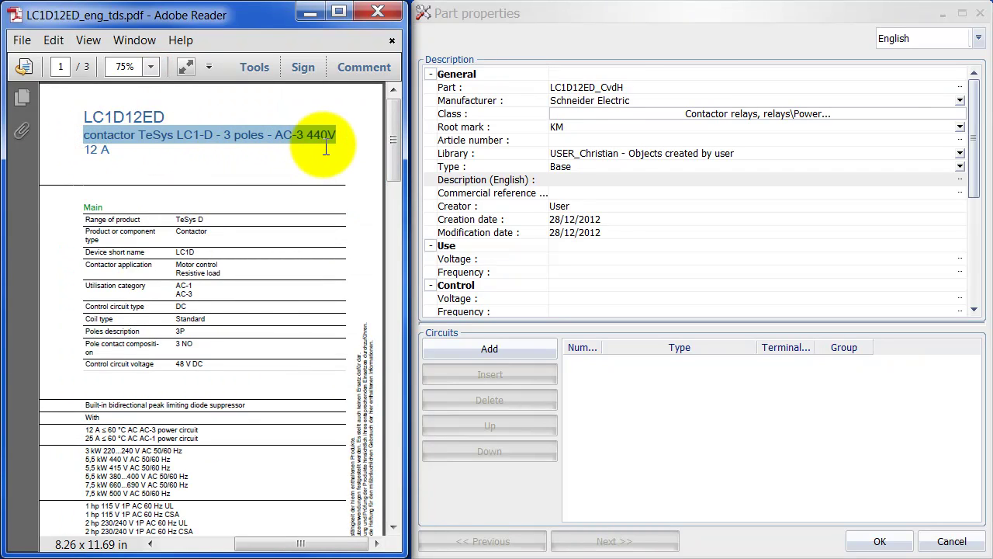
Fill the part's English description with the copied datasheet heading and append "12 A"
click(594, 180)
key(ctrl+v)
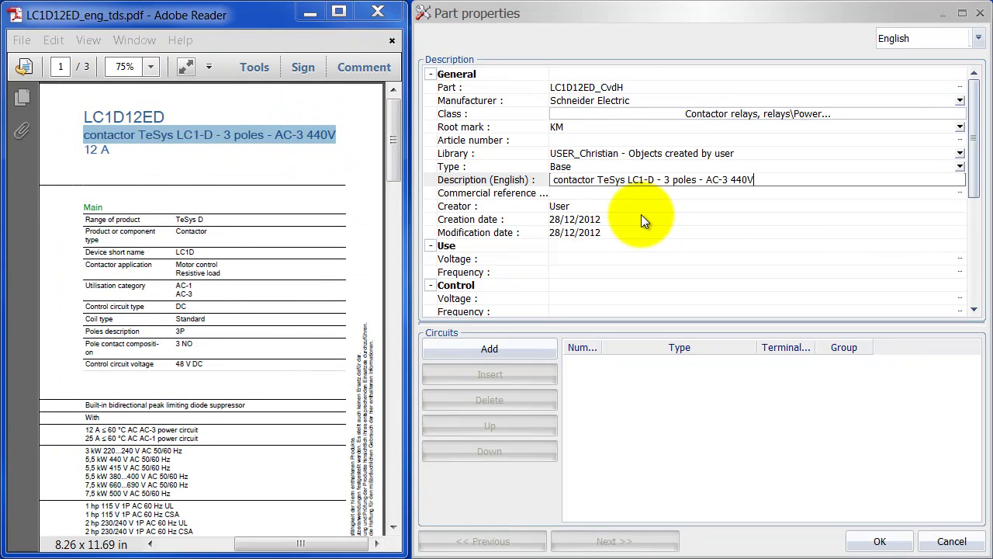
text(12 A)
click(622, 194)
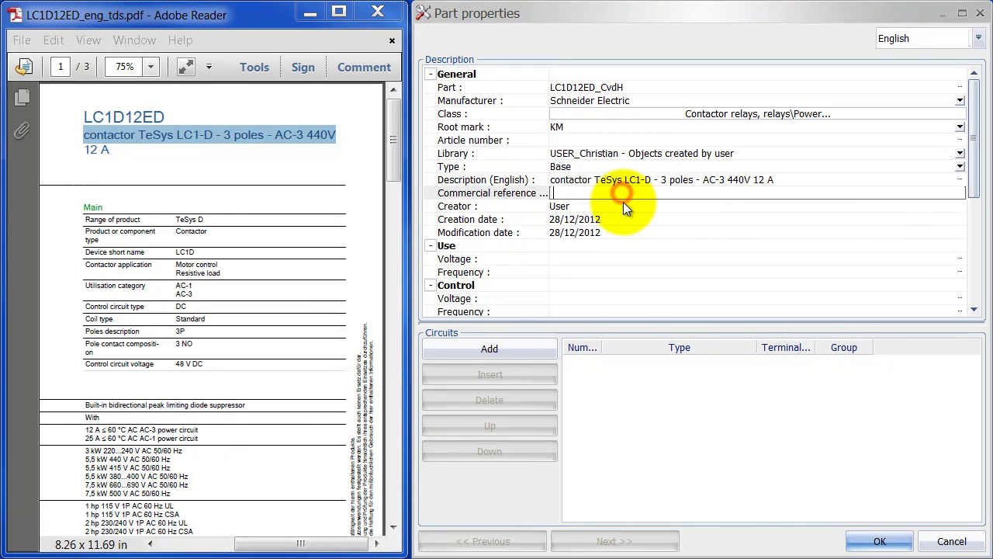
Set the part's use voltage to 440V and its use frequency to 50/60HZ
click(587, 260)
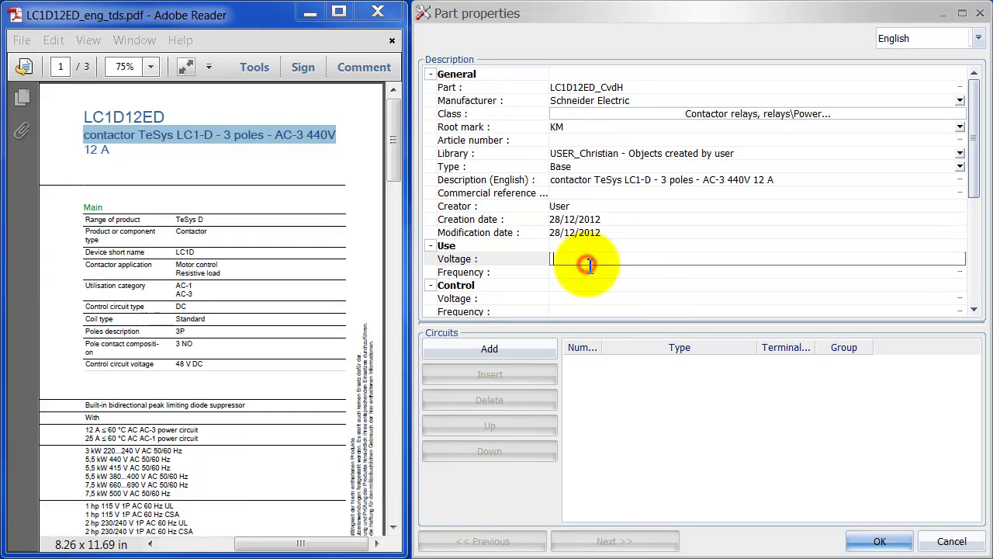
text(4)
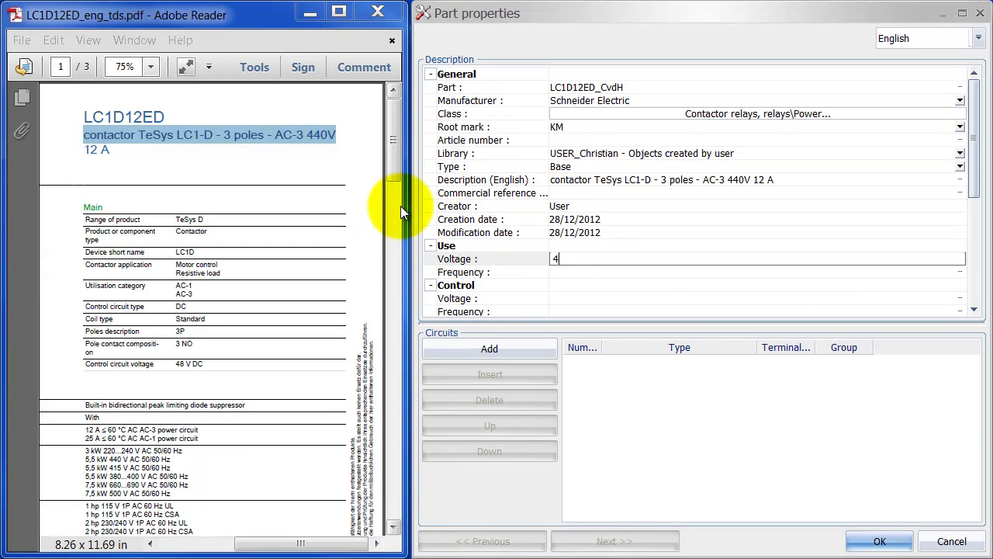
text(40V)
click(581, 272)
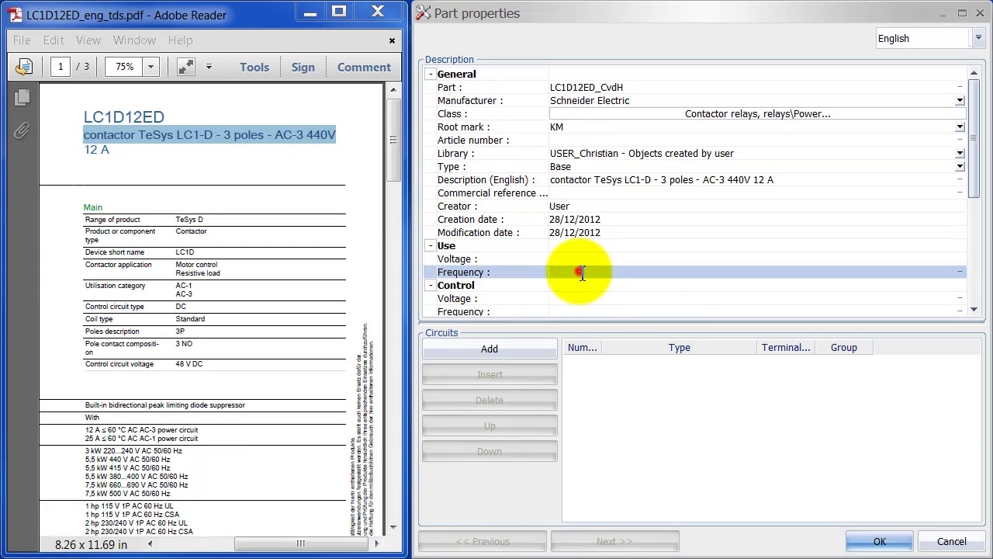
text(50/60HZ)
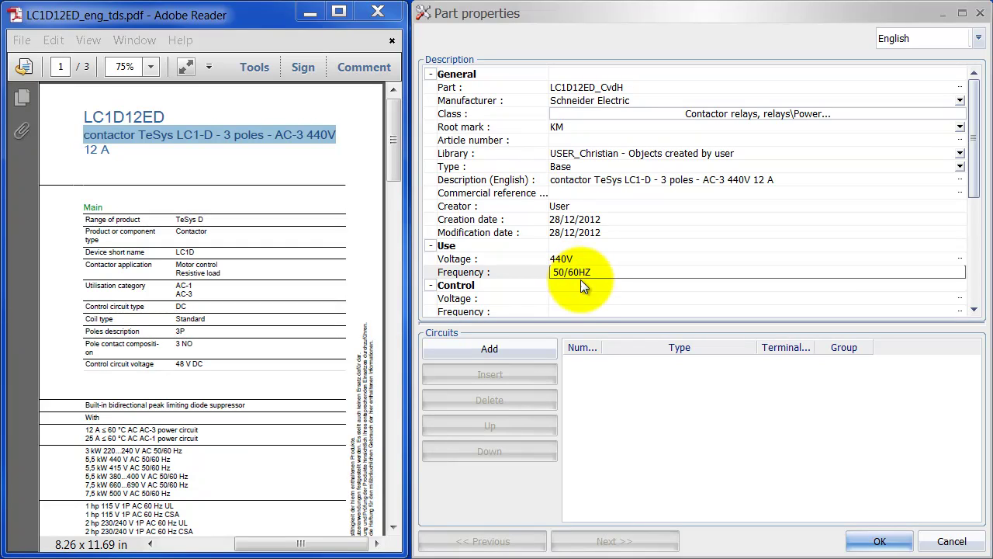
Set the part's control voltage to 48VDC and leave the control frequency empty
click(576, 298)
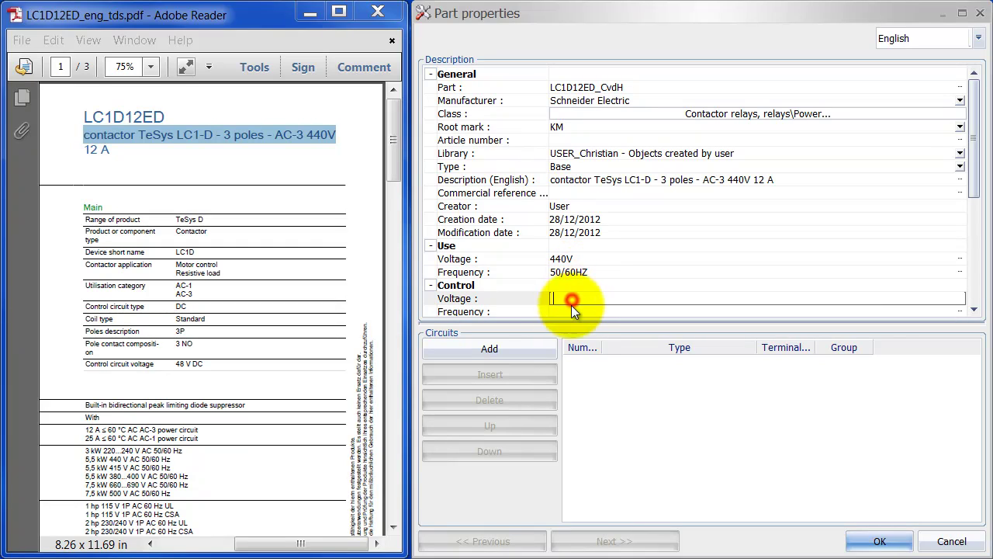
text(48)
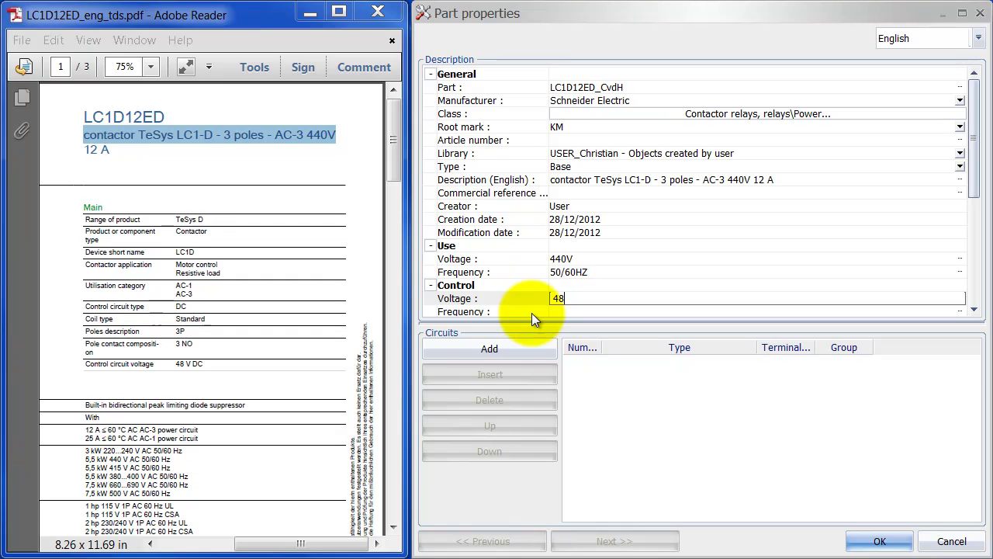
text(V)
click(603, 312)
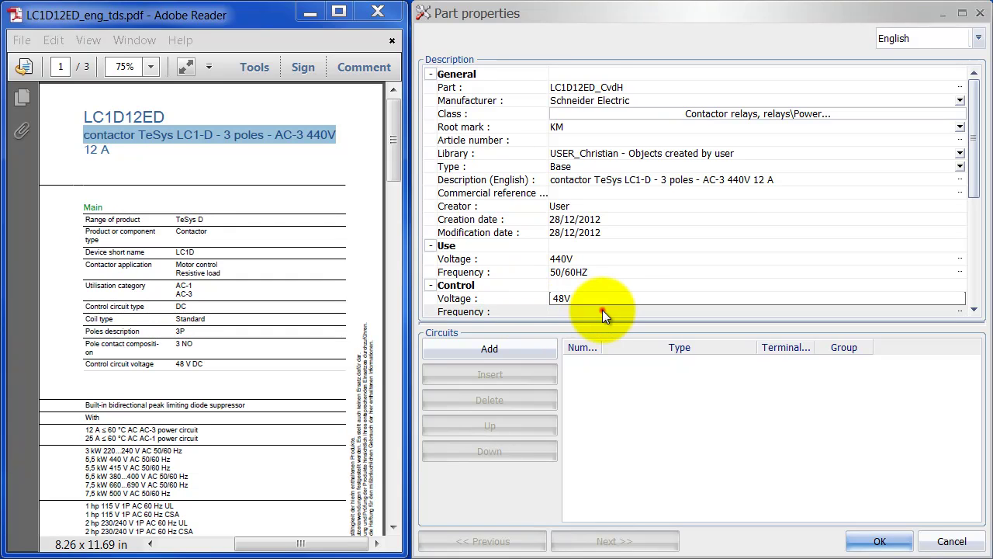
scroll(617, 264, down, 2)
click(595, 204)
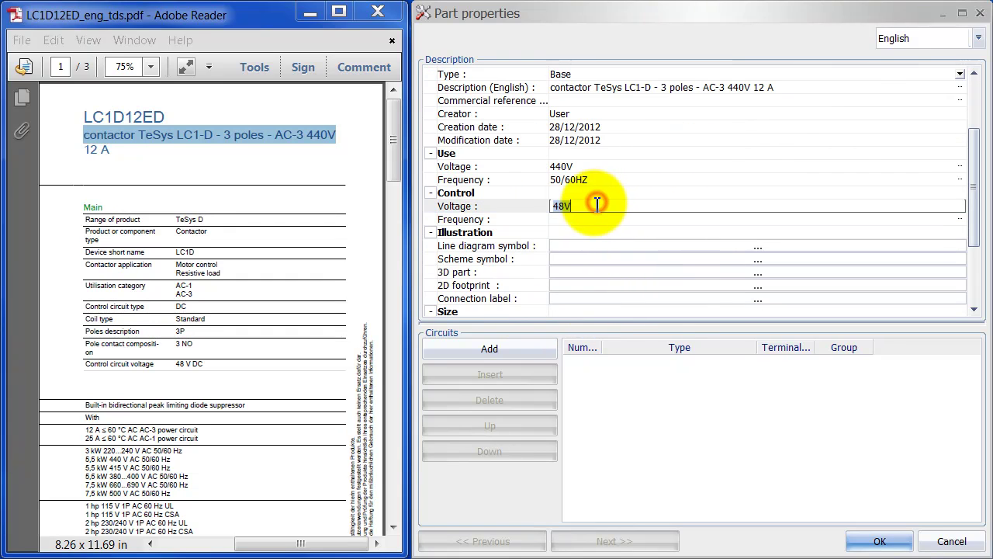
click(596, 204)
text(DC)
click(600, 218)
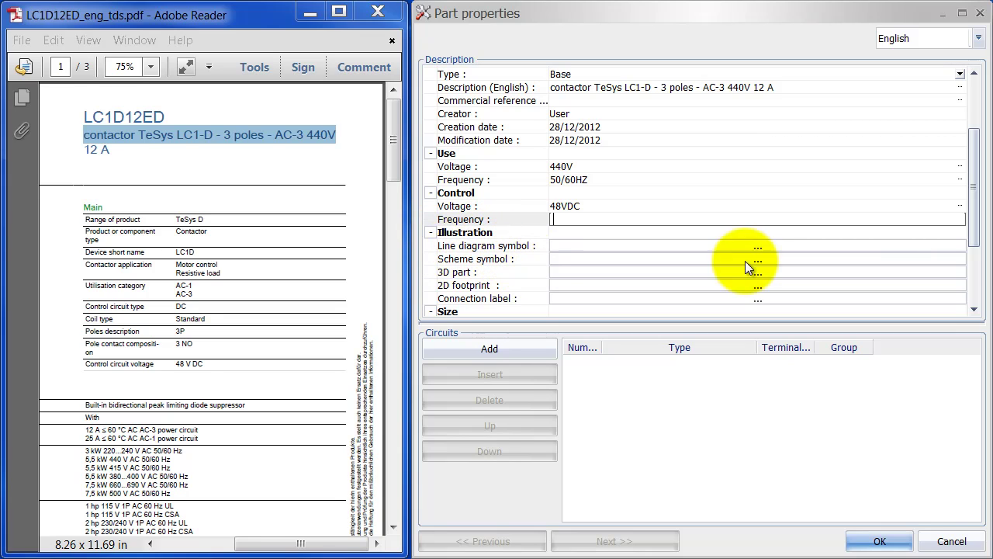
click(975, 312)
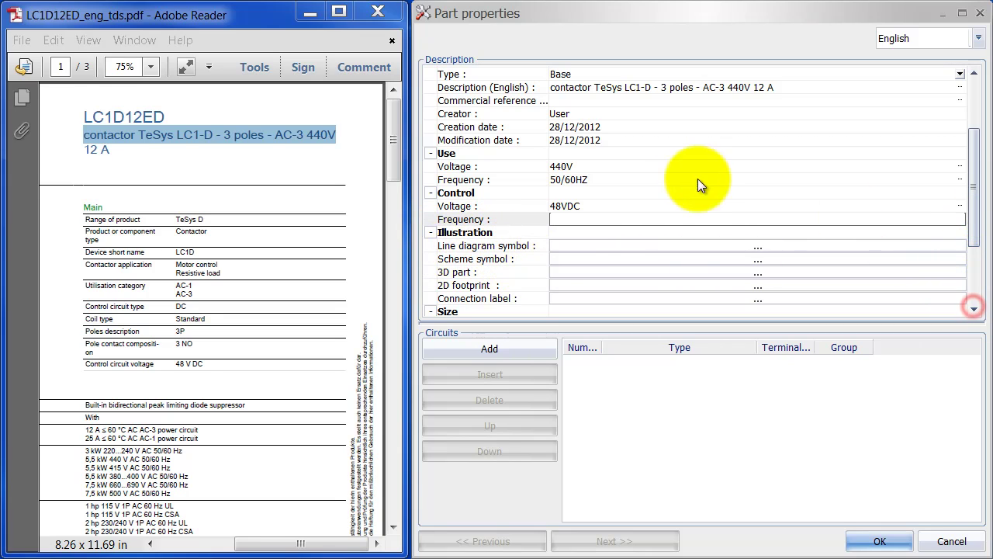
click(674, 193)
drag(974, 192, 974, 215)
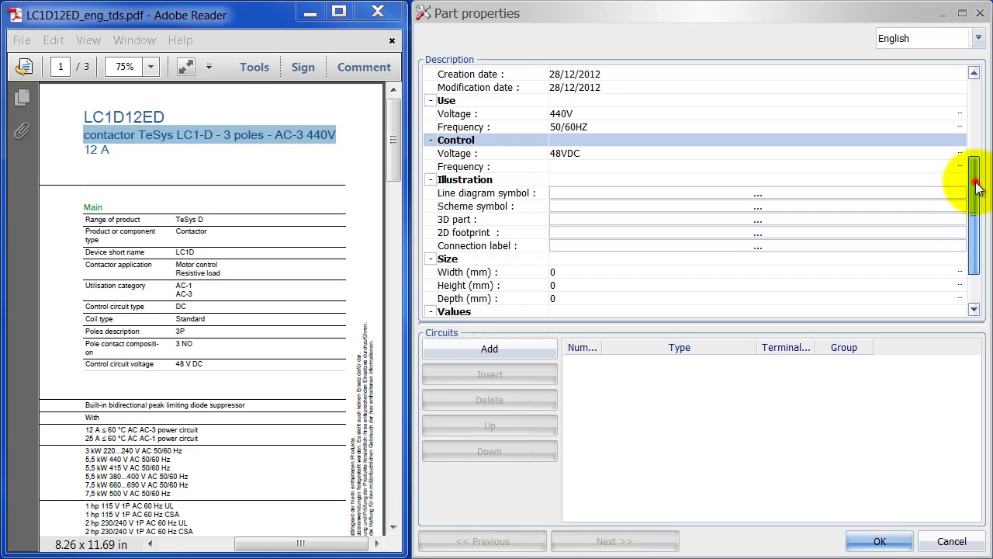
drag(975, 186, 973, 87)
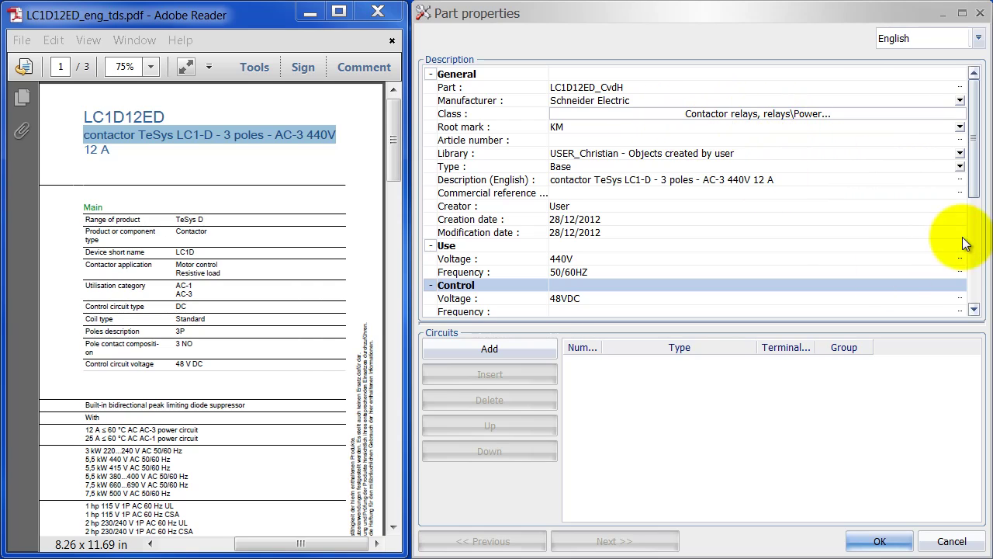
drag(972, 174, 970, 243)
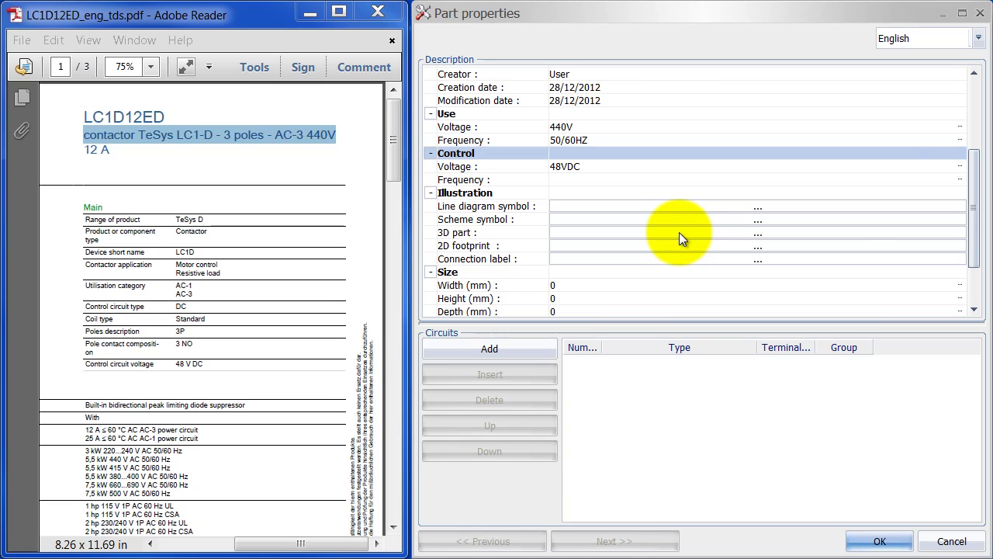
Look up the contactor's dimensions in the datasheet and enter width 77 mm, height 45 mm and depth 95 mm for the part
drag(978, 180, 978, 196)
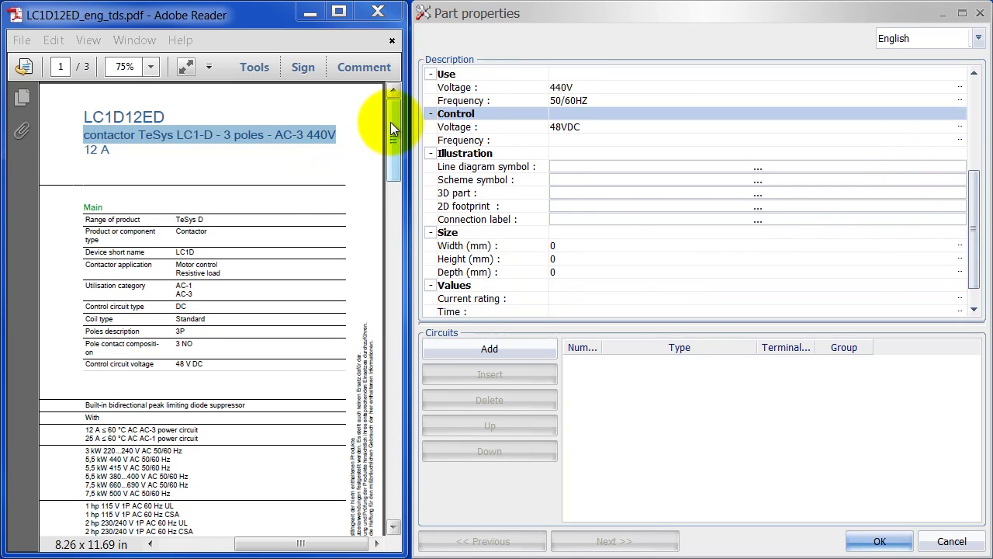
drag(390, 122, 391, 379)
drag(300, 539, 242, 548)
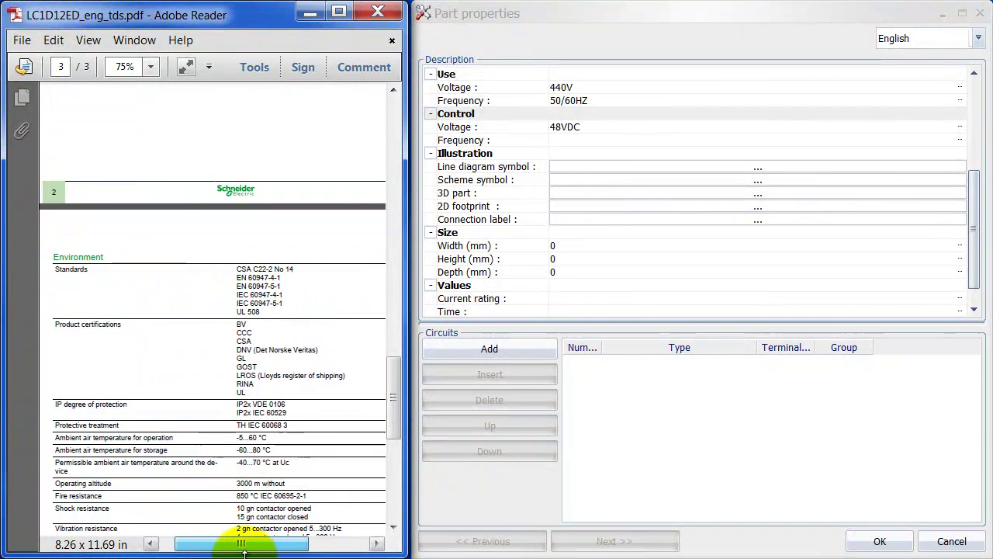
scroll(393, 343, up, 10)
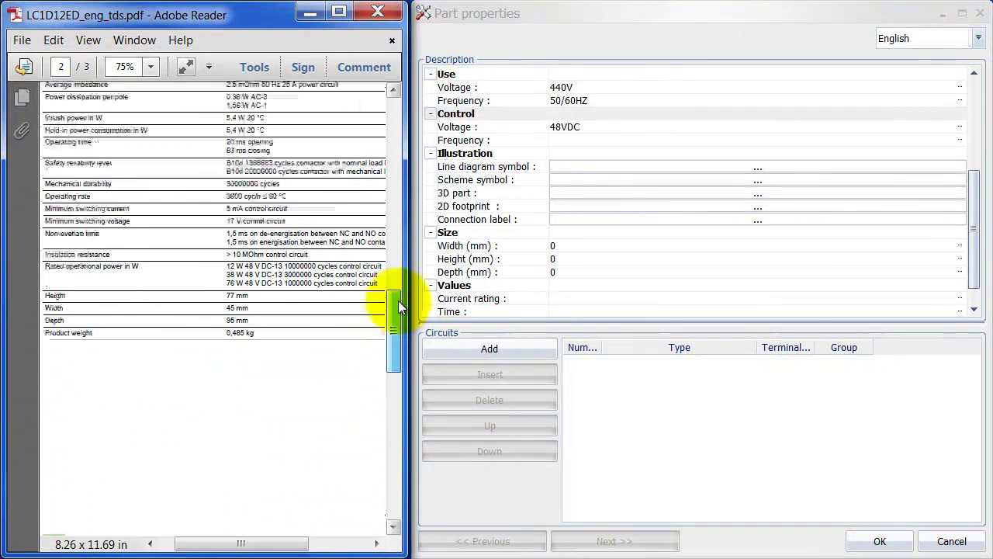
click(554, 246)
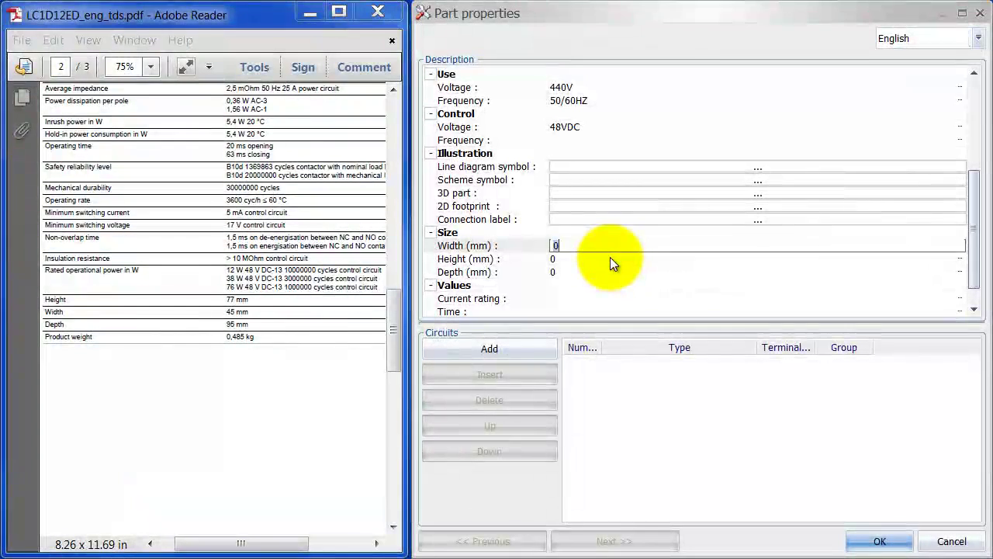
text(77)
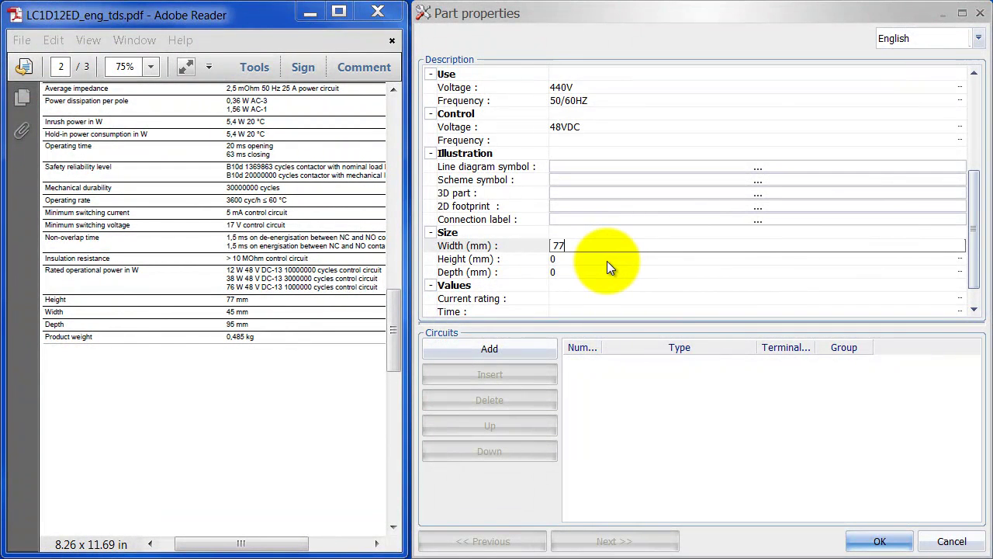
click(607, 260)
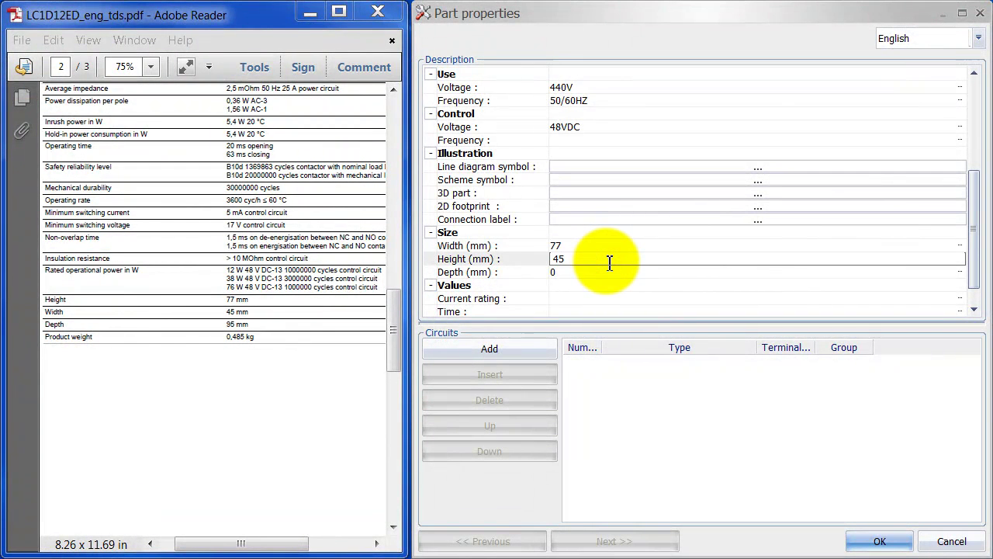
text(45)
click(597, 271)
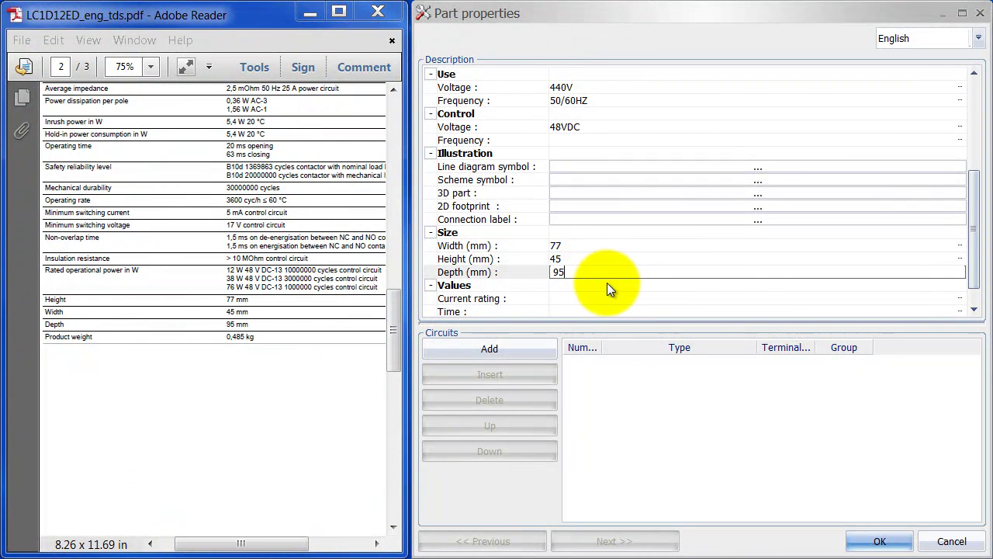
click(607, 283)
Set the part's current rating to 12 A
click(594, 297)
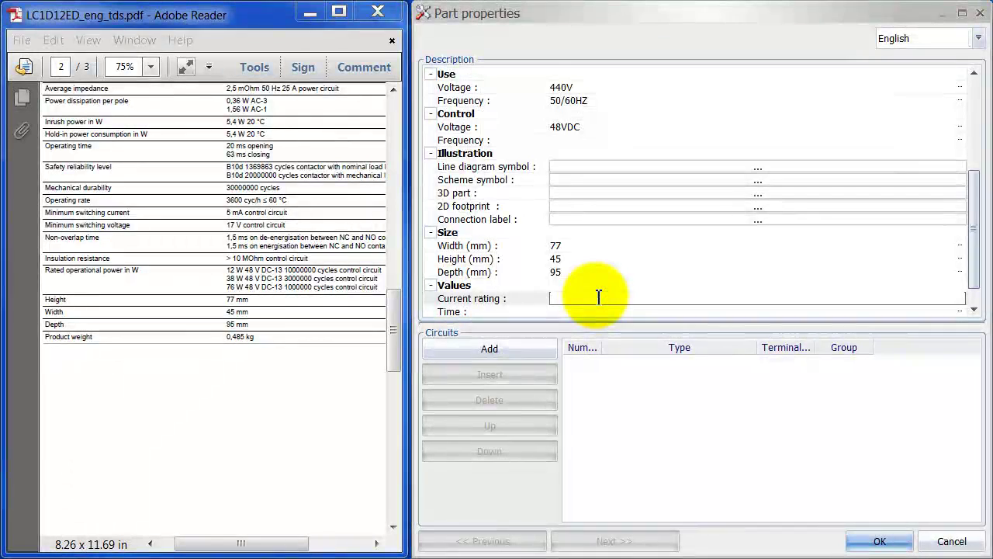
text(12 A)
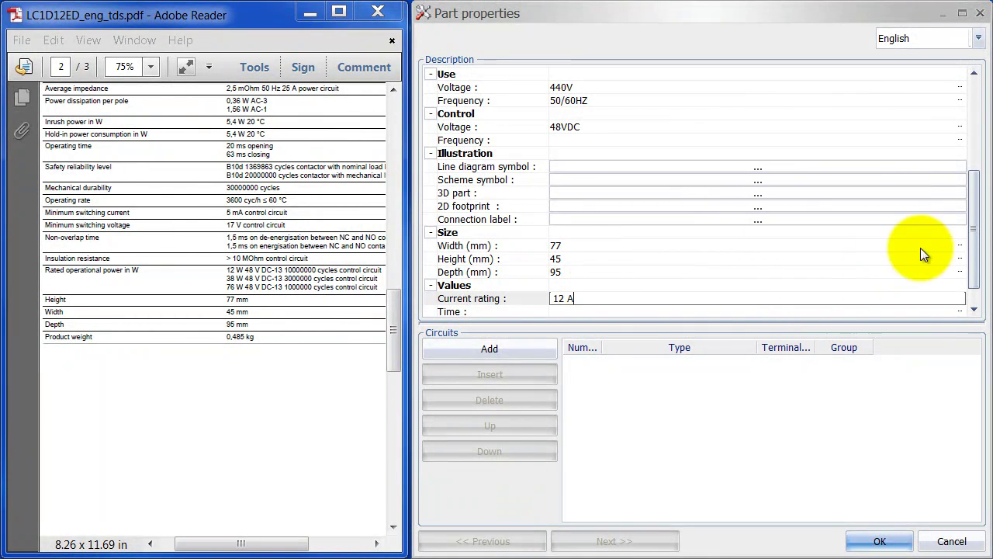
drag(973, 217, 971, 257)
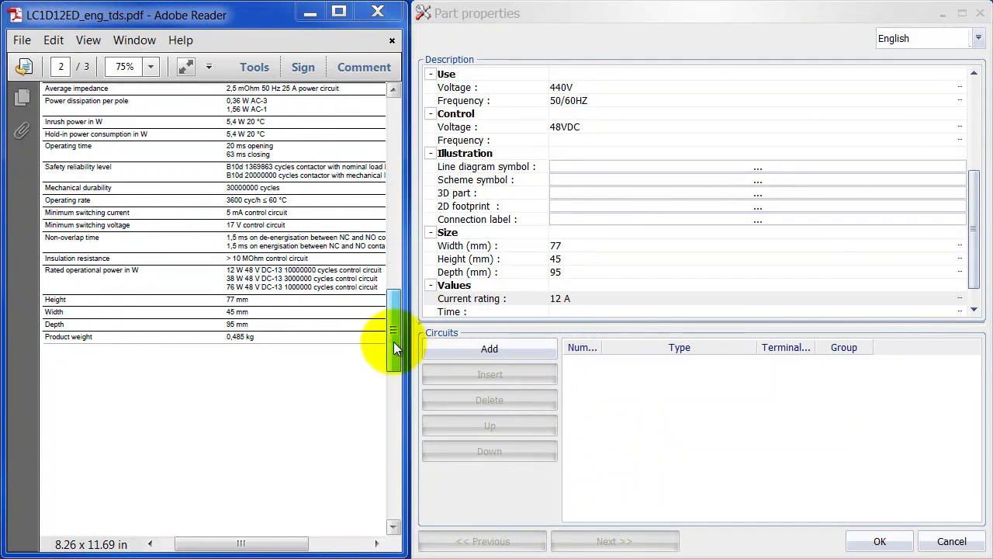
Show the contactor picture on the datasheet's first page at 125% to examine its terminal markings
drag(394, 342, 423, 146)
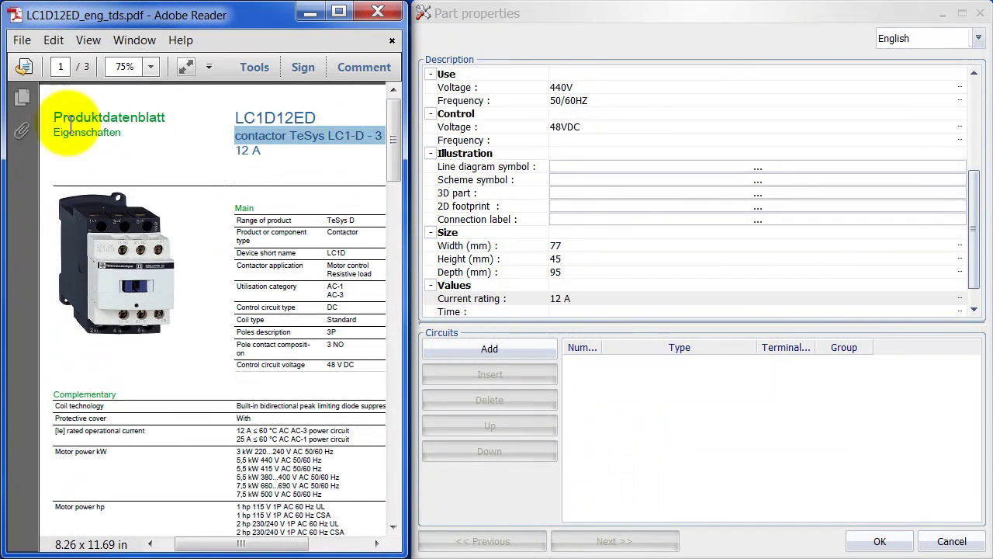
click(152, 67)
click(184, 174)
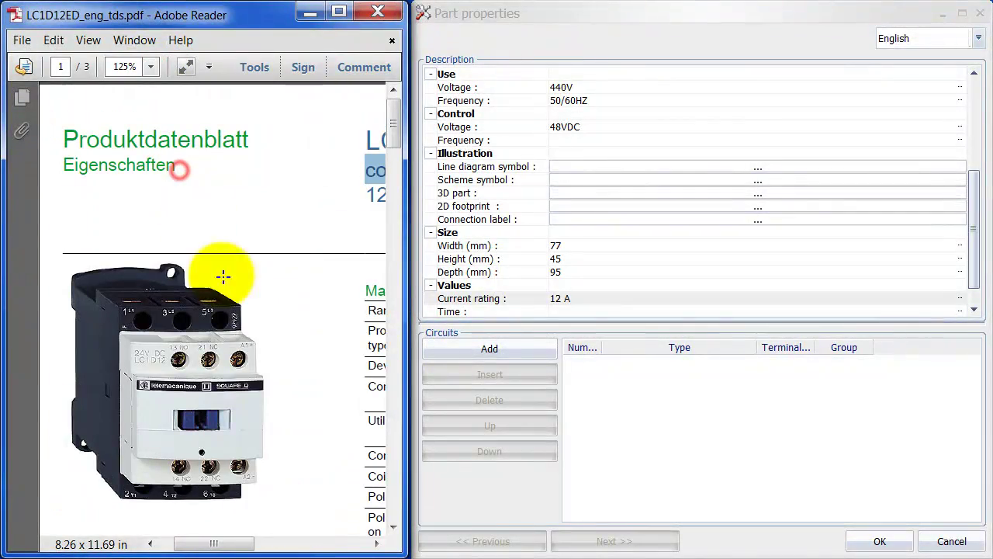
scroll(388, 140, down, 3)
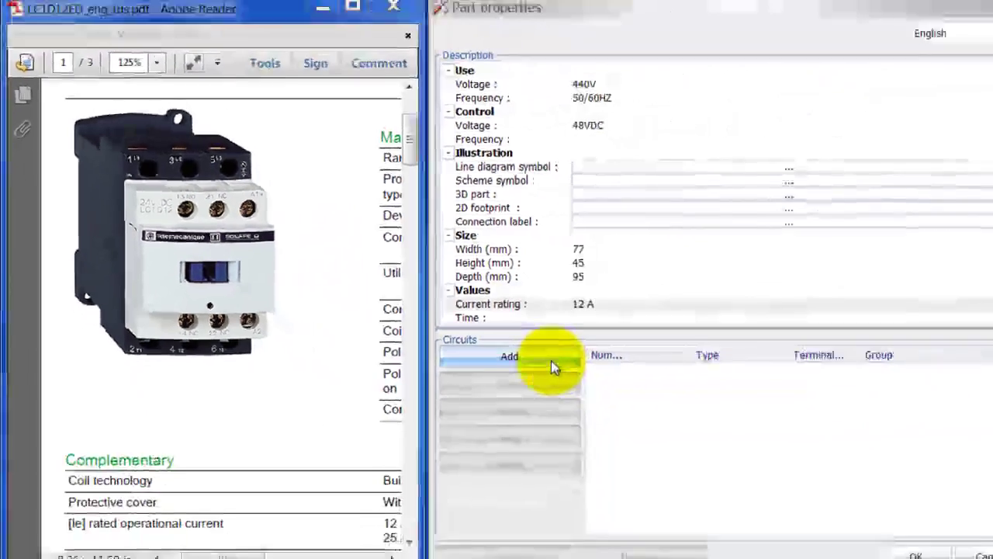
Add six circuits to the contactor part
click(529, 352)
click(529, 352)
click(529, 352)
click(529, 352)
click(529, 352)
click(529, 352)
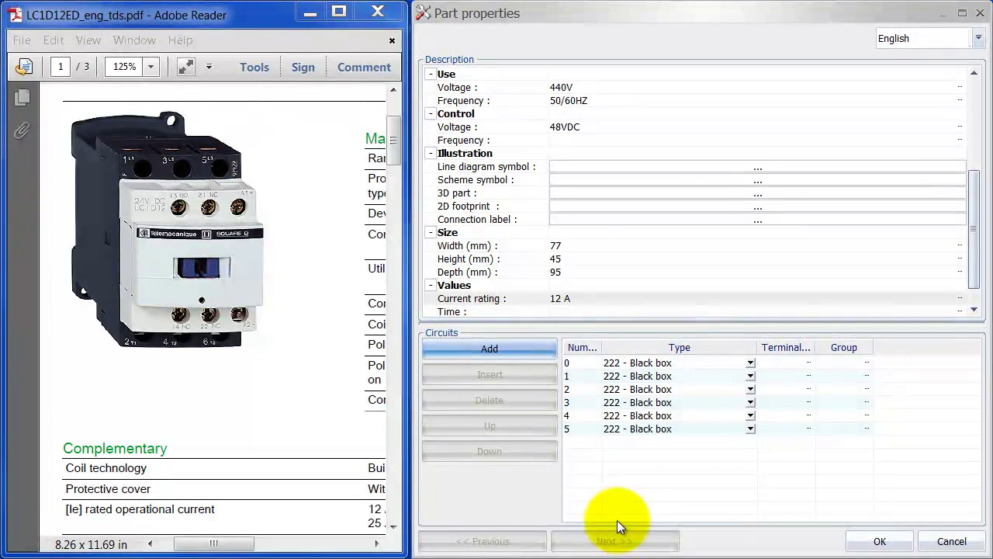
Set circuit 0 to type TB0 - Relay coil with terminal numbers A1, A2
click(751, 362)
click(751, 363)
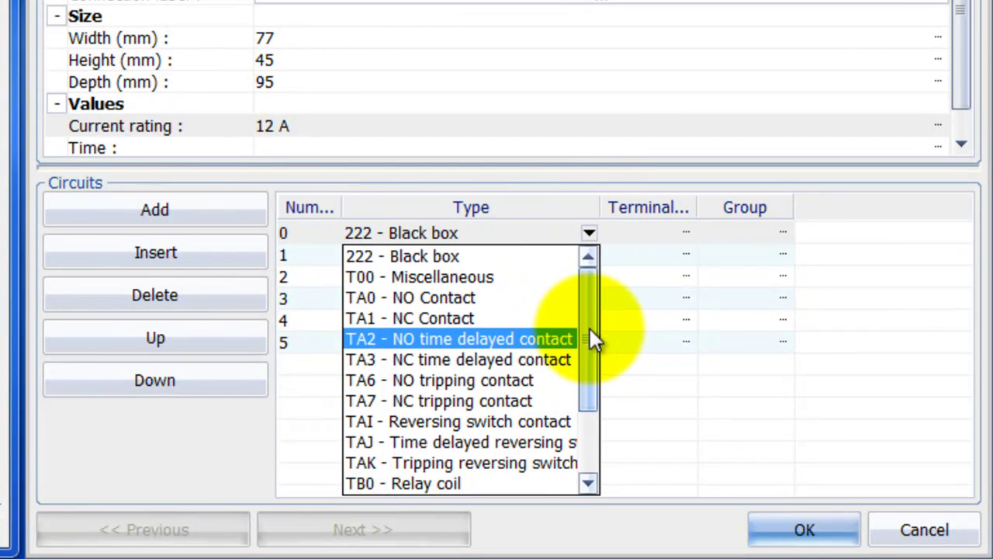
drag(587, 326, 588, 351)
click(503, 442)
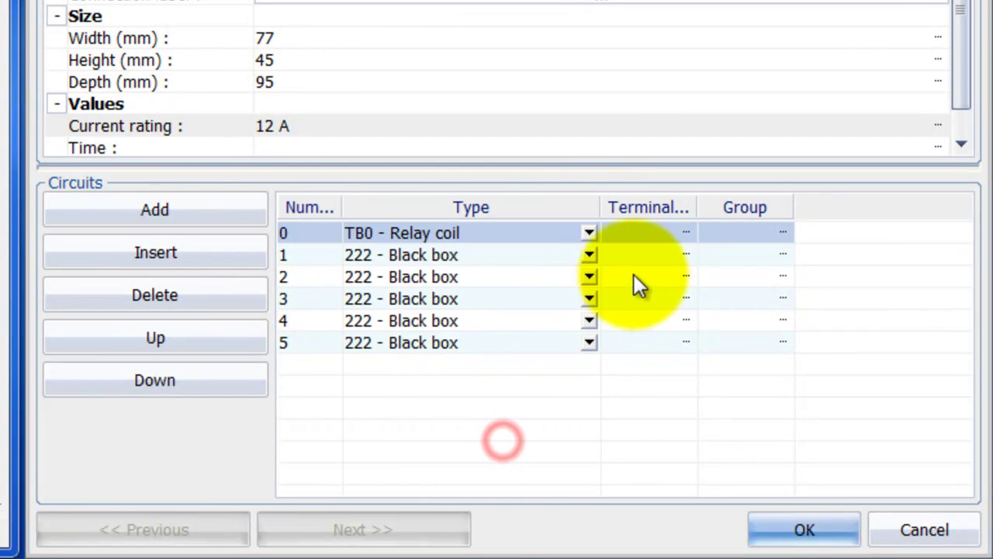
click(661, 234)
text(A1)
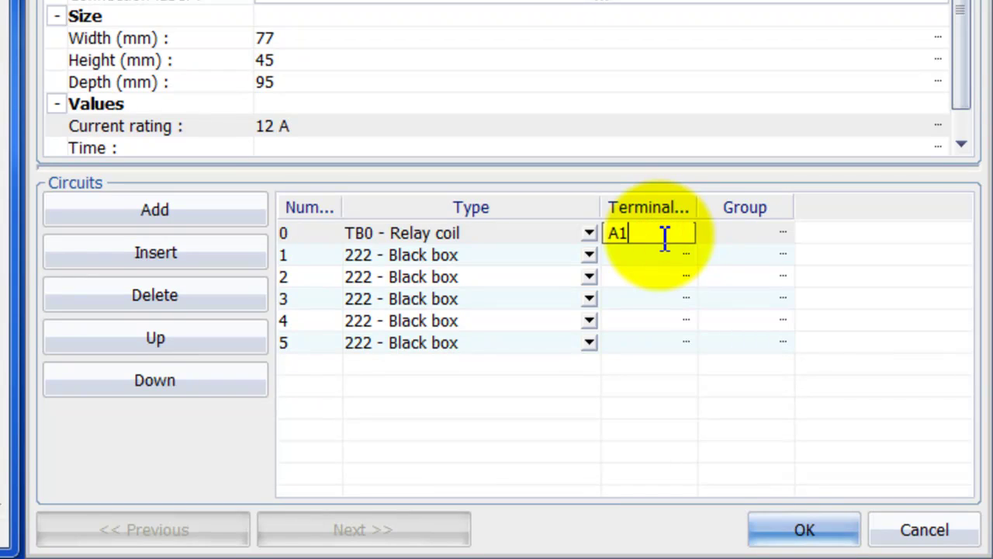
text(, A2)
key(Return)
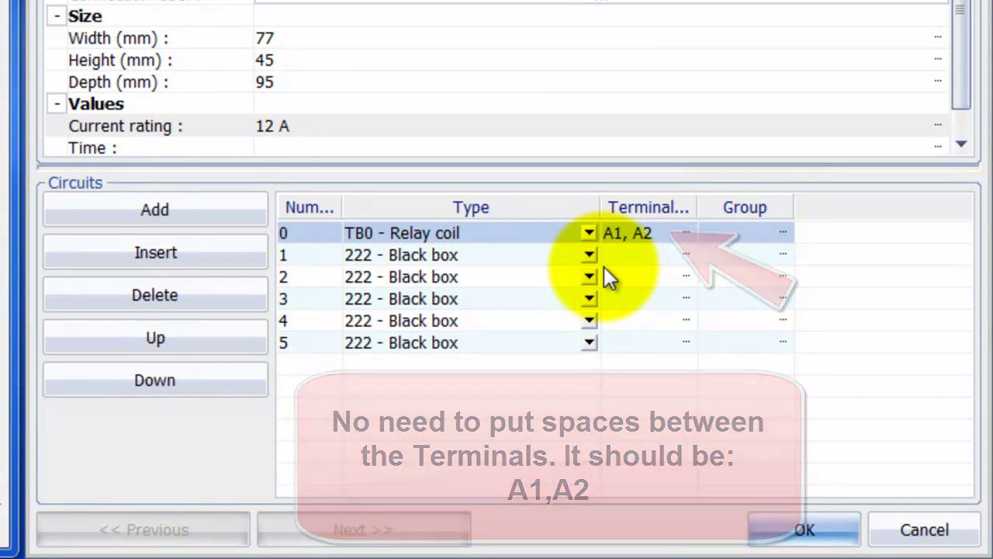
Set circuit 1 to type TK0 - NO power contact with terminal numbers 1/L1, 2/T1
click(589, 256)
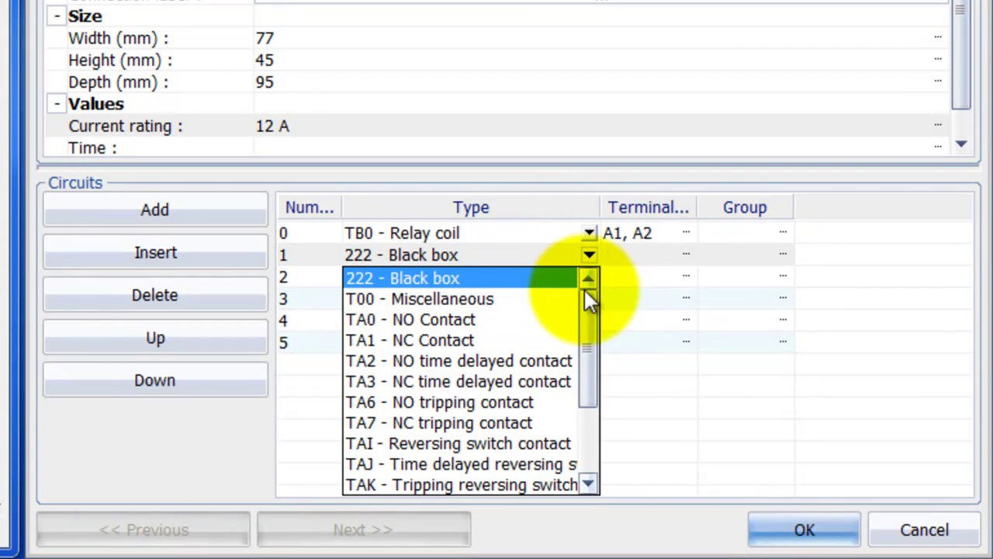
click(598, 336)
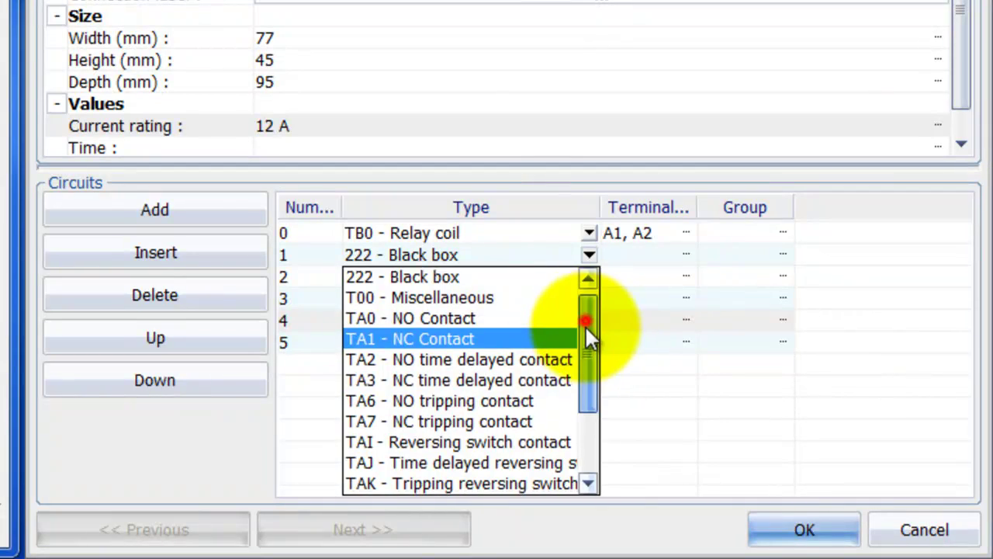
drag(587, 325, 569, 406)
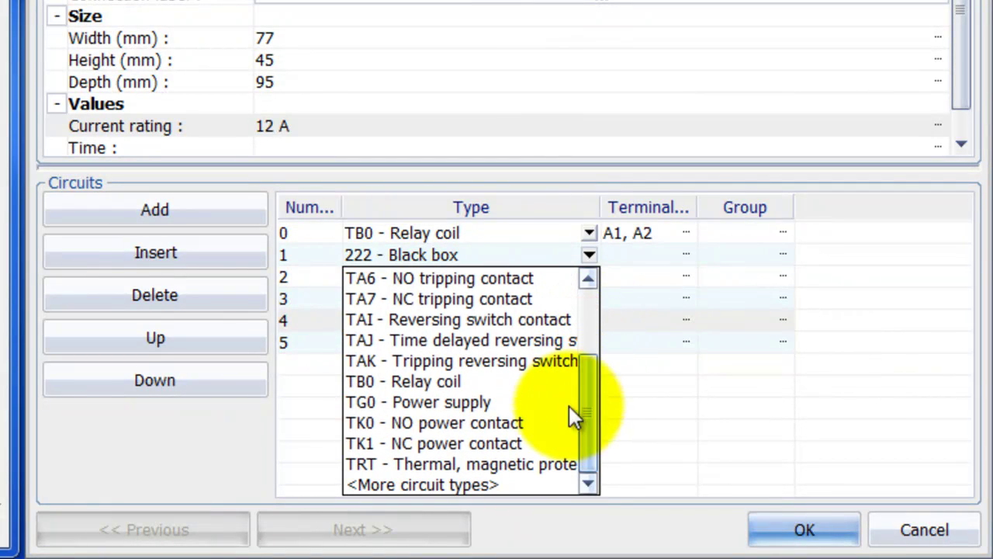
click(458, 429)
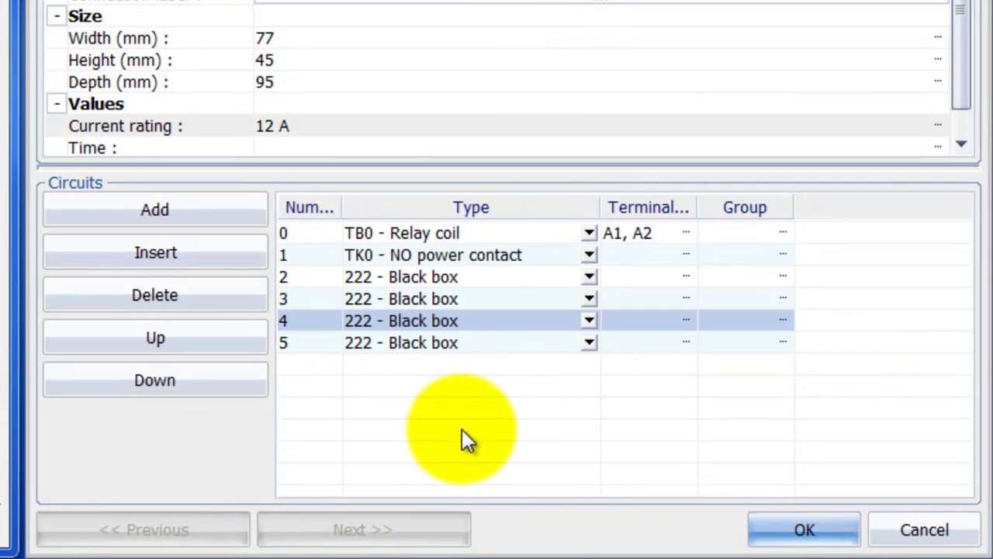
click(672, 255)
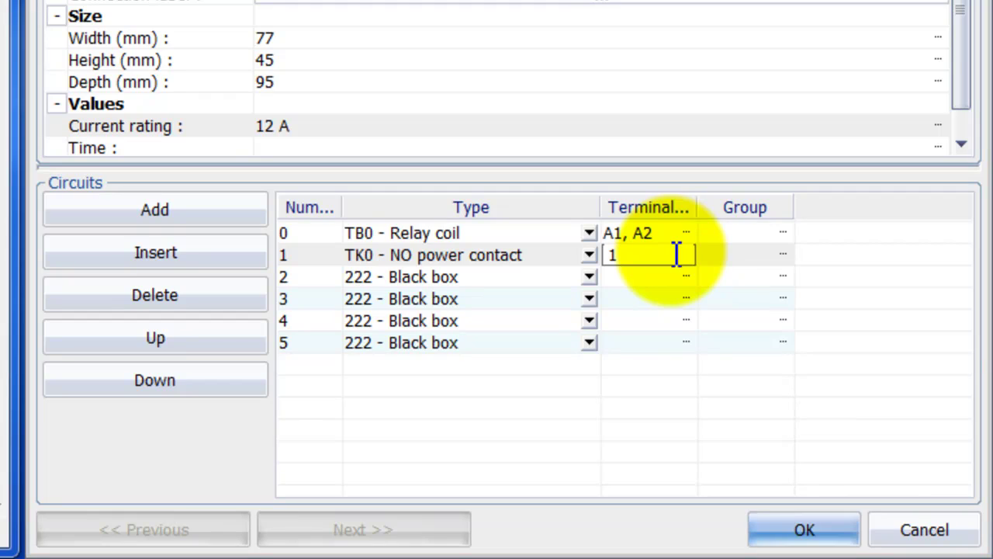
text(1/L1, 2/T1)
Set circuit 2 to type TK0 - NO power contact with terminal numbers 3/L2, 4/T2
click(581, 277)
drag(596, 326, 575, 434)
click(529, 404)
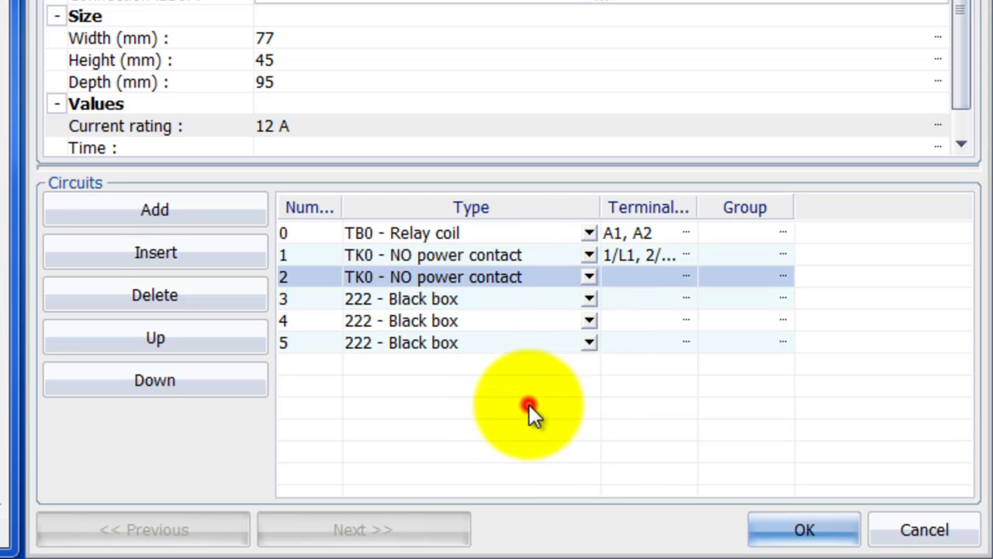
click(633, 280)
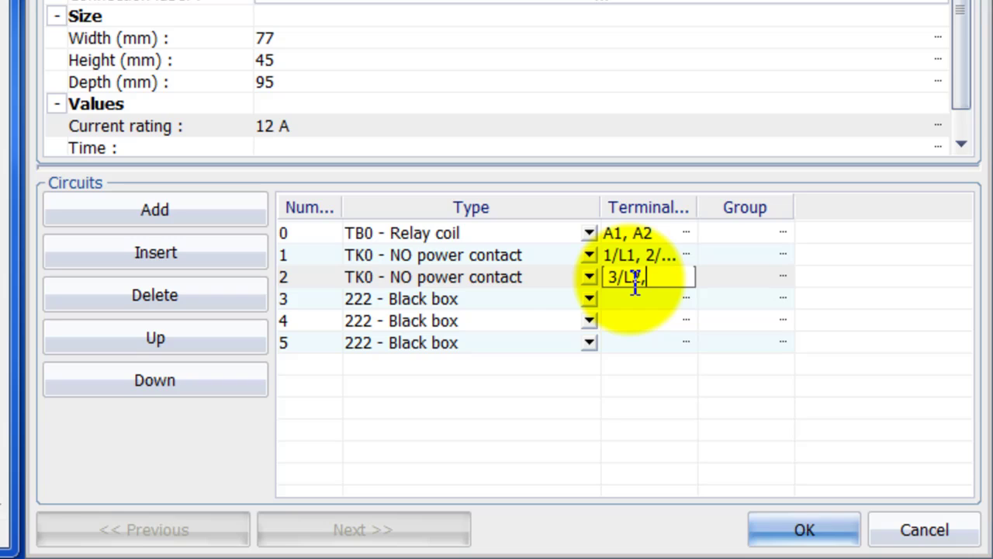
text(3/L2, 4/T2)
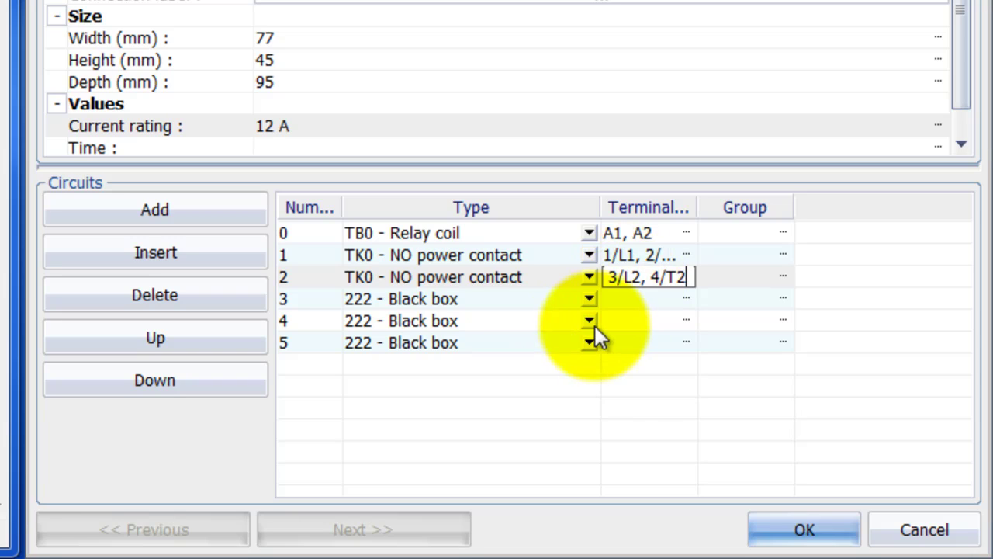
Set circuit 3 to type TK0 - NO power contact with terminal numbers 5/L3, 6/T3, and widen the Terminal number column to show its full entries
click(627, 300)
click(589, 298)
scroll(497, 466, down, 3)
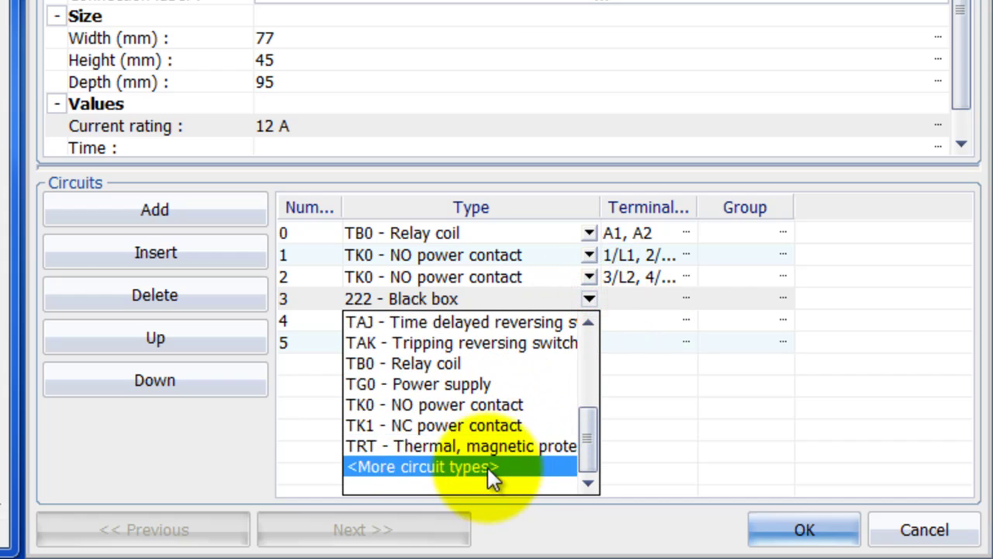
click(477, 409)
click(627, 300)
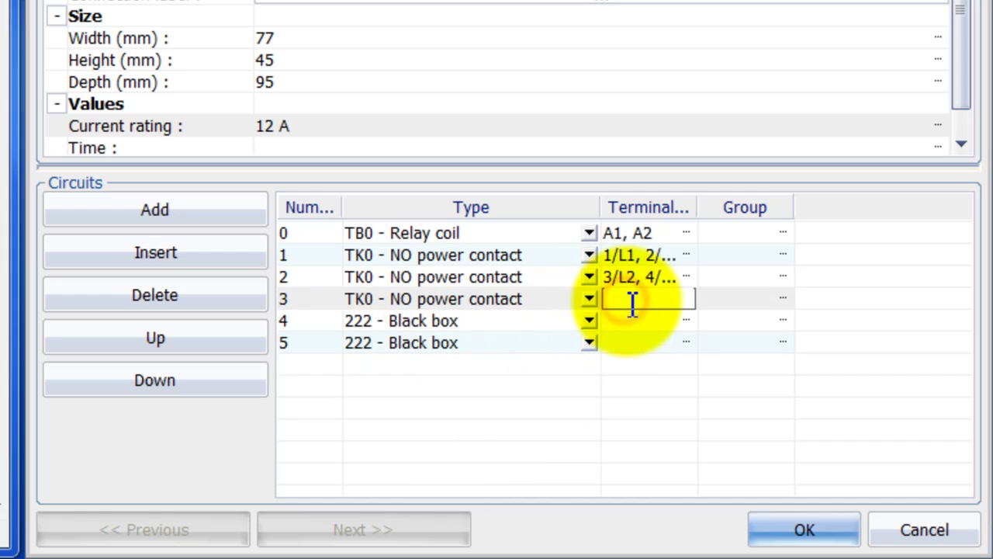
text(5/L3, 6)
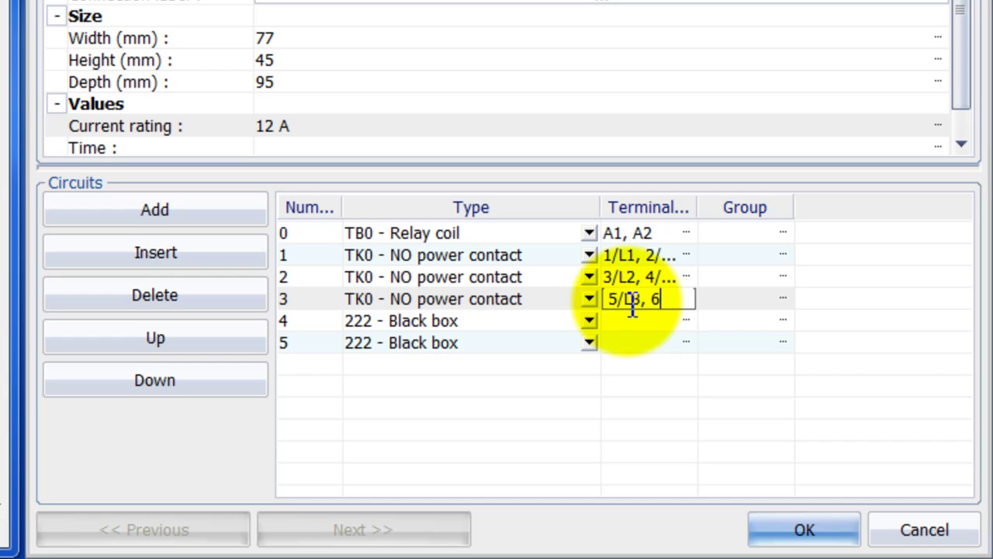
text(/T3)
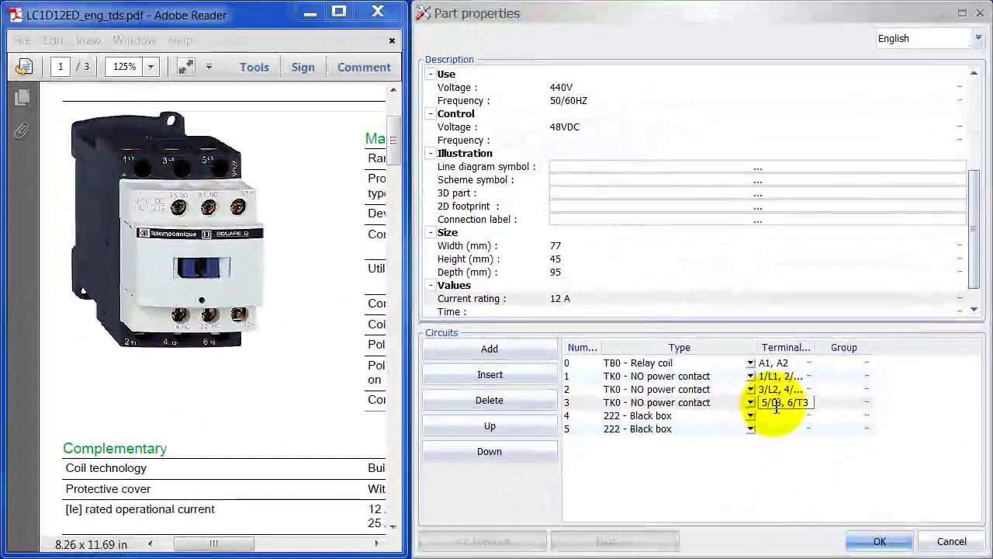
click(774, 415)
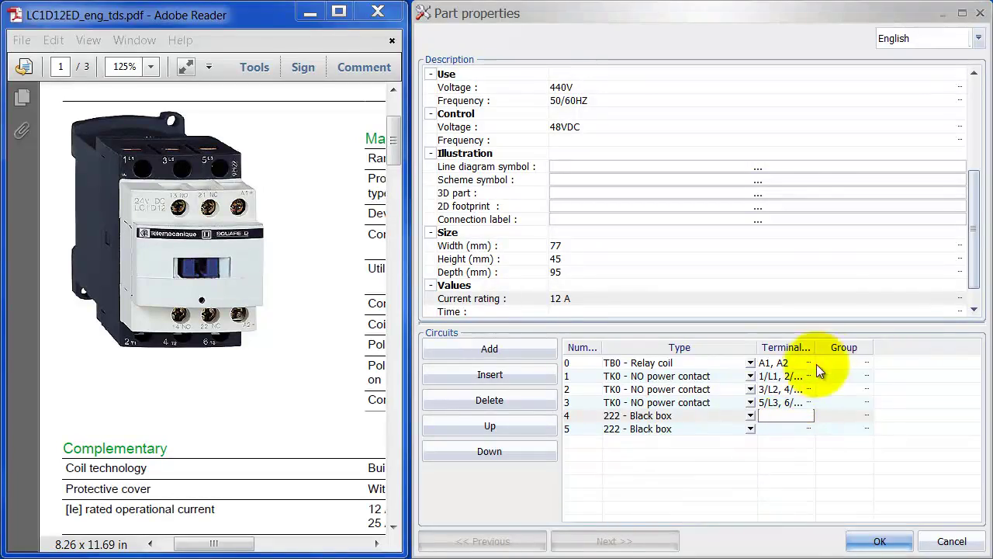
drag(815, 347, 845, 348)
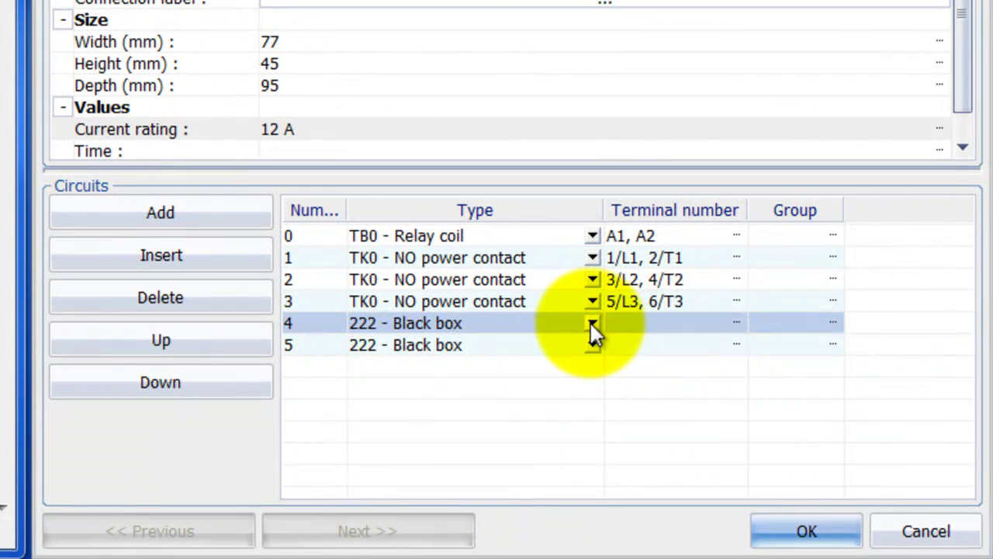
Set circuit 4 to type TA0 - NO Contact with terminal numbers 13, 14
click(592, 325)
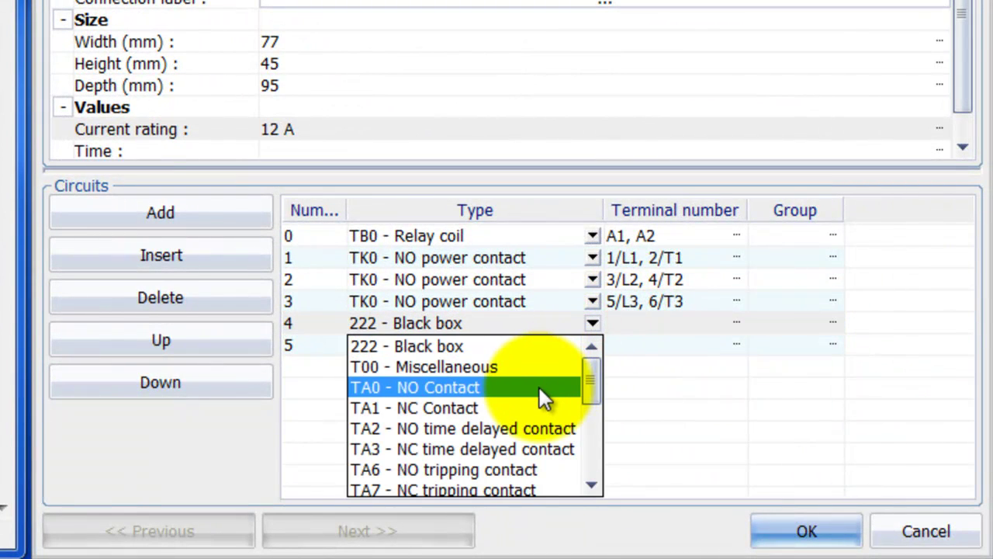
click(540, 387)
click(623, 323)
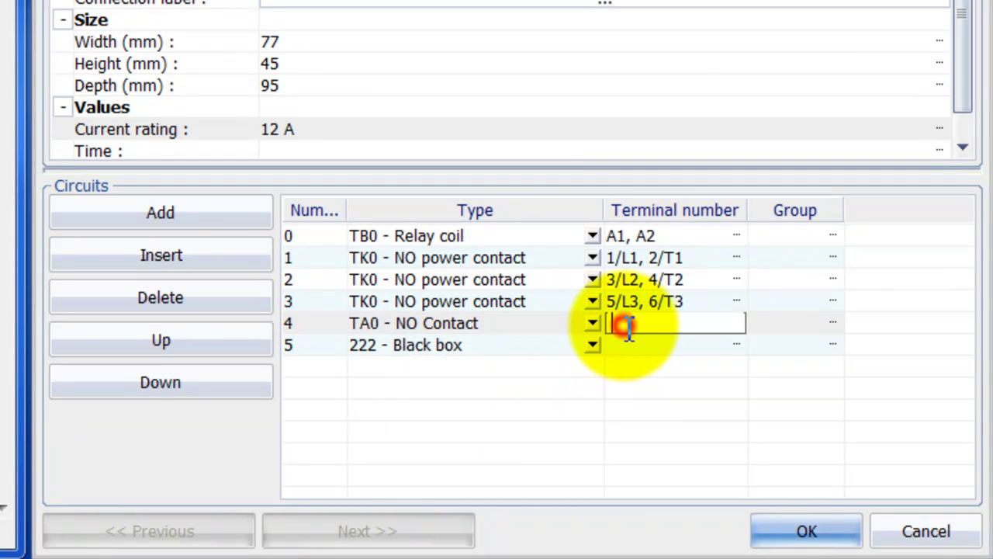
text(1)
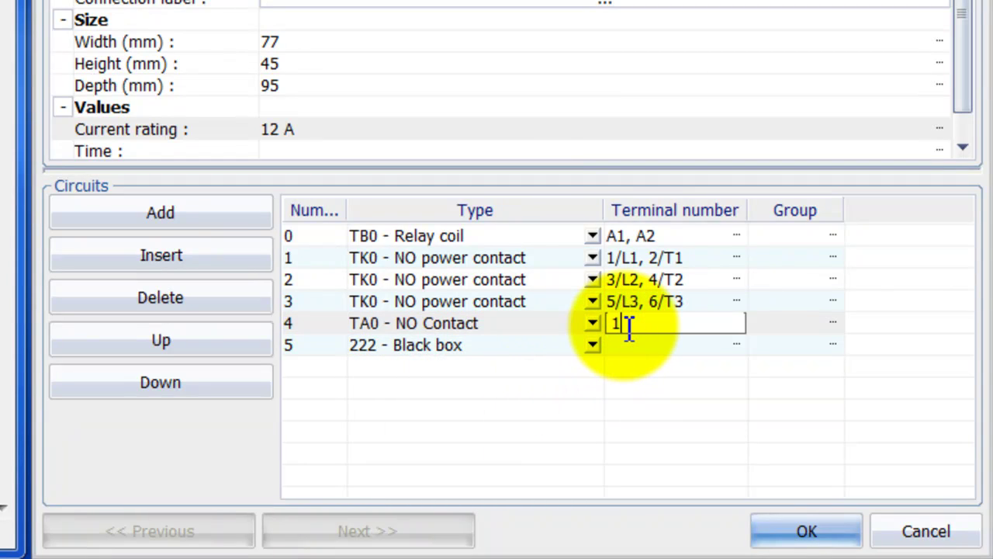
text(3, 14)
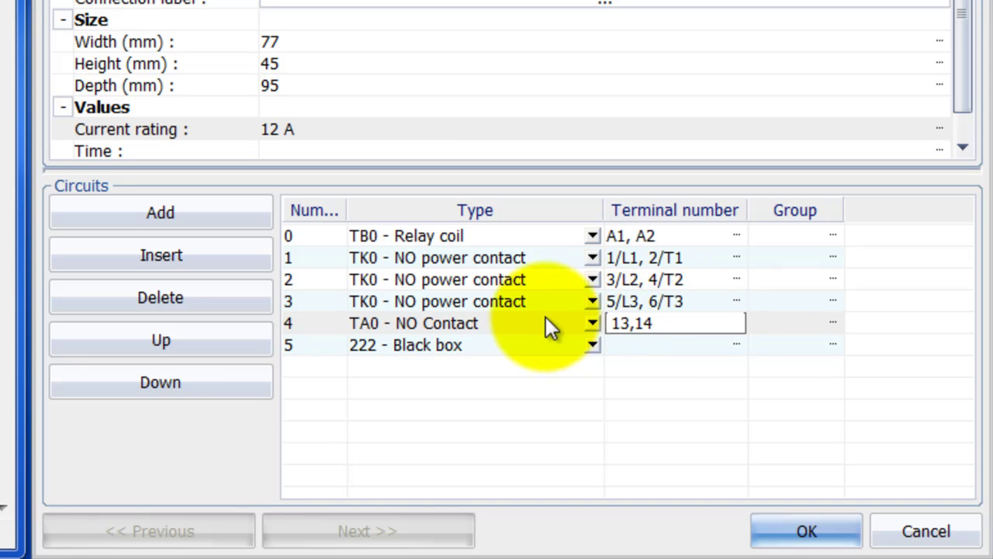
click(636, 324)
Set circuit 5 to type TA1 - NC Contact with terminal numbers 21, 22, and save the new part
click(512, 344)
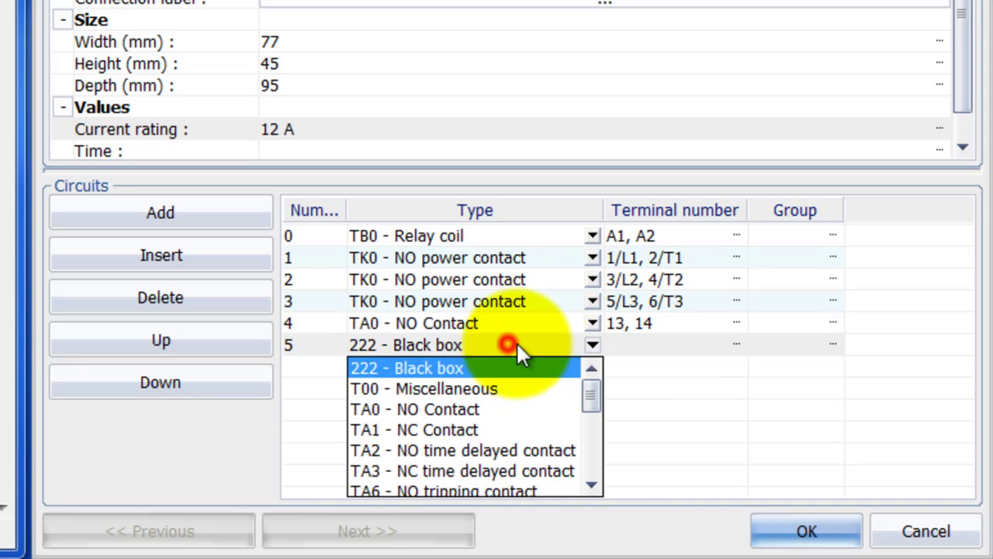
click(466, 428)
click(666, 344)
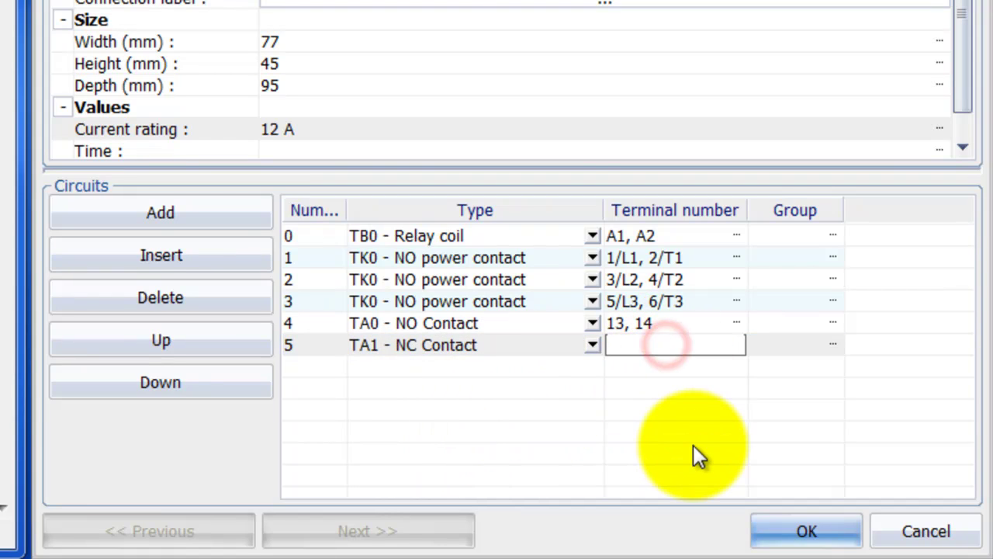
text(21,22)
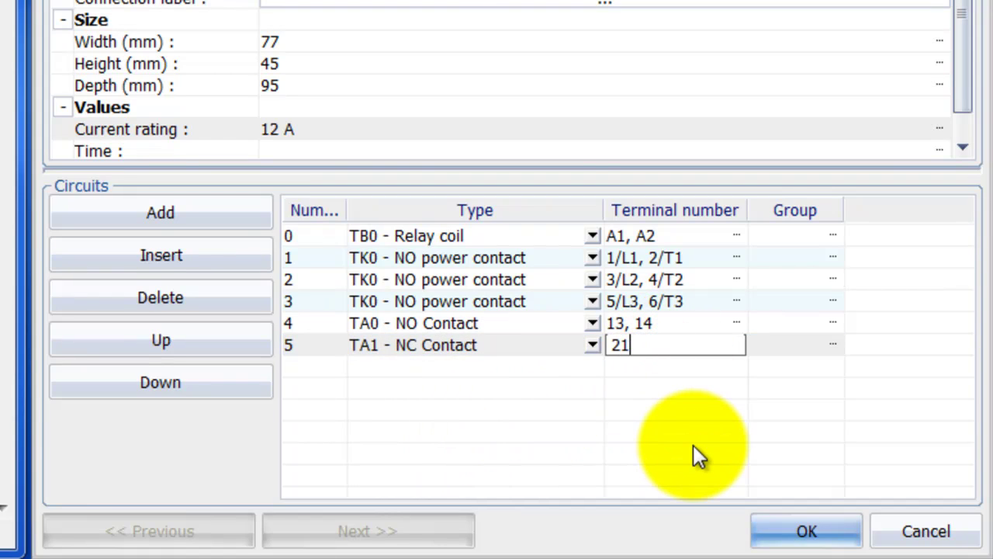
click(638, 402)
click(636, 344)
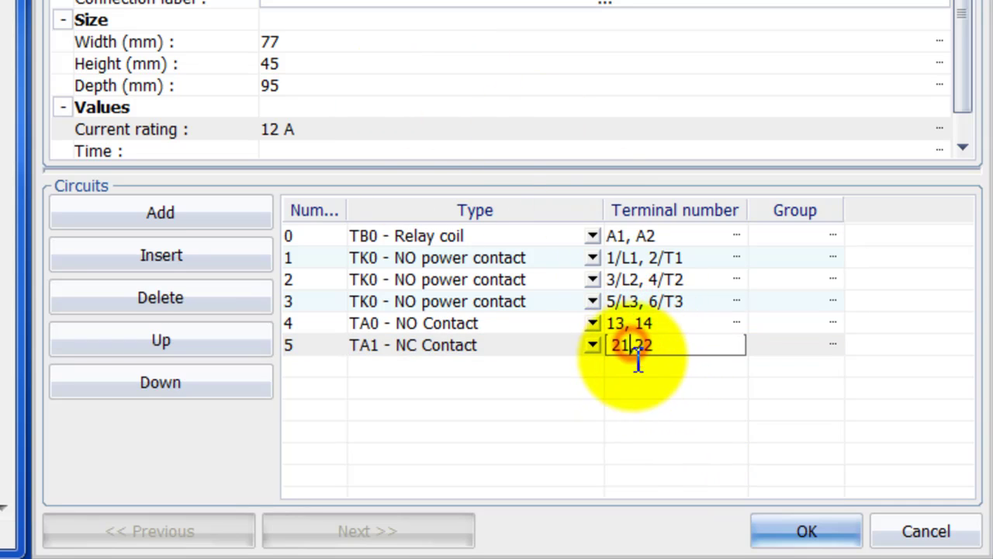
click(629, 345)
click(638, 379)
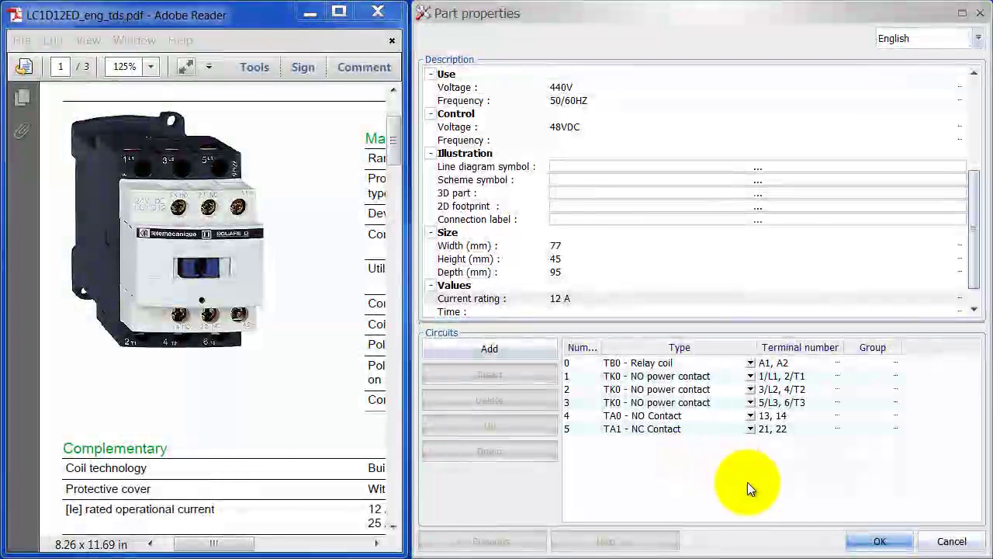
click(871, 542)
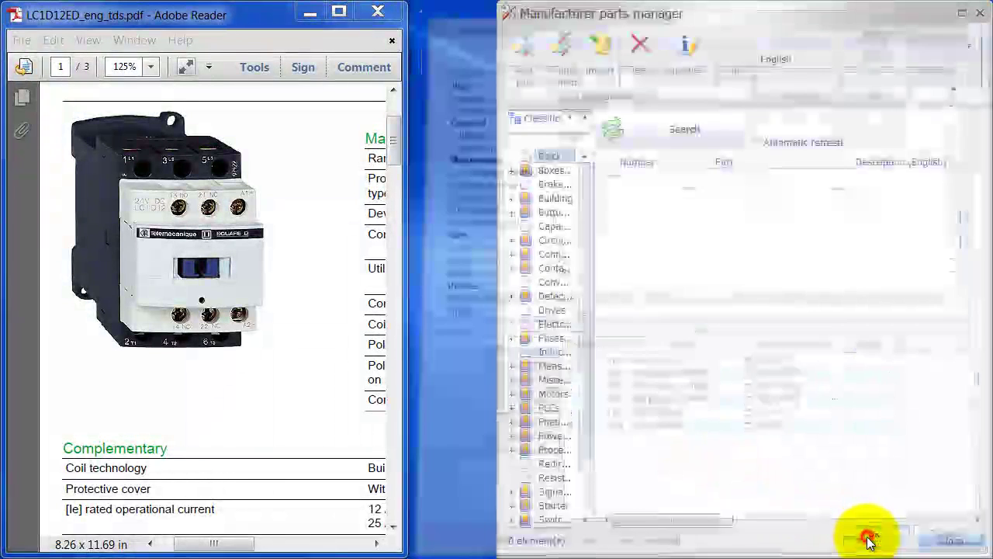
Maximize the Manufacturer parts manager, search the user-created objects library without the class restriction, and select the new Schneider Electric contactor
click(965, 12)
drag(190, 260, 311, 253)
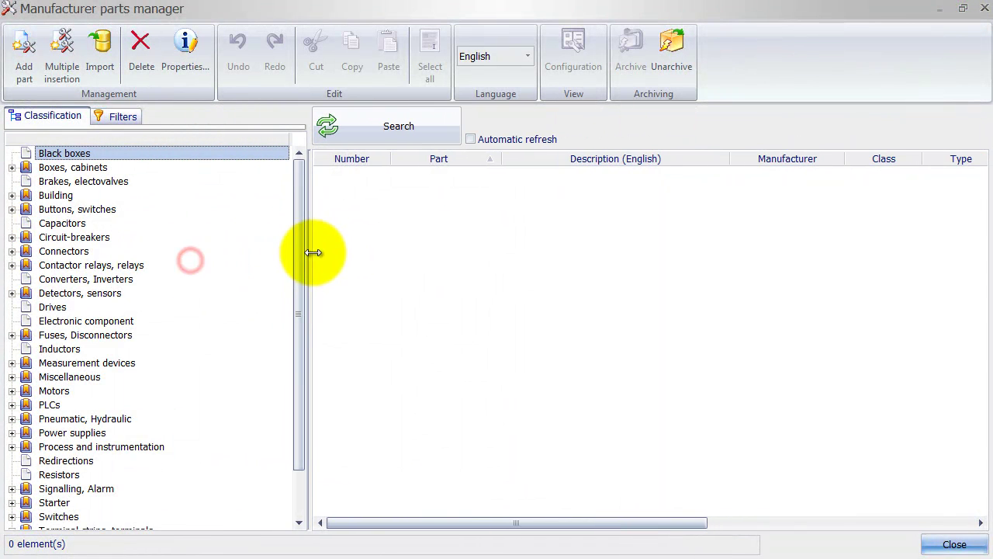
click(124, 118)
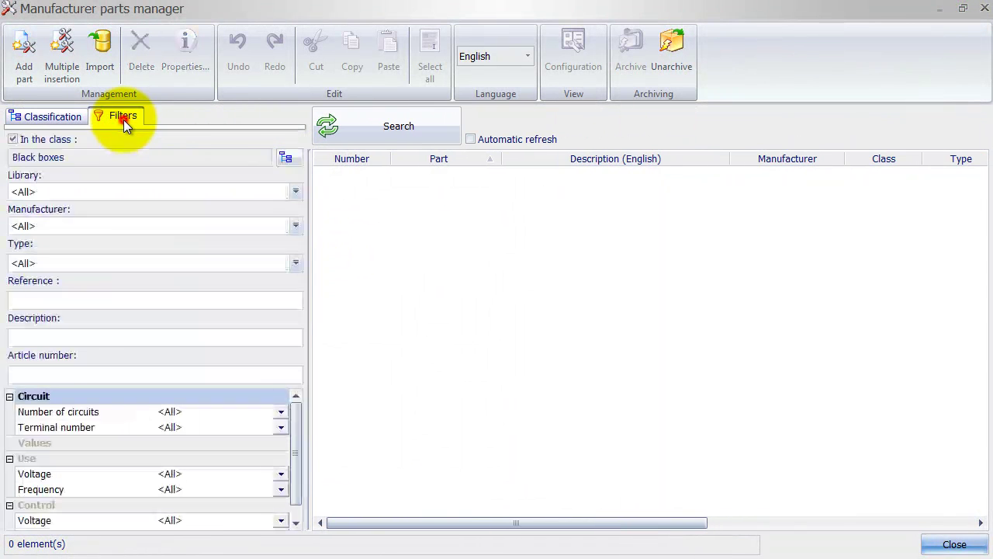
click(63, 139)
click(303, 193)
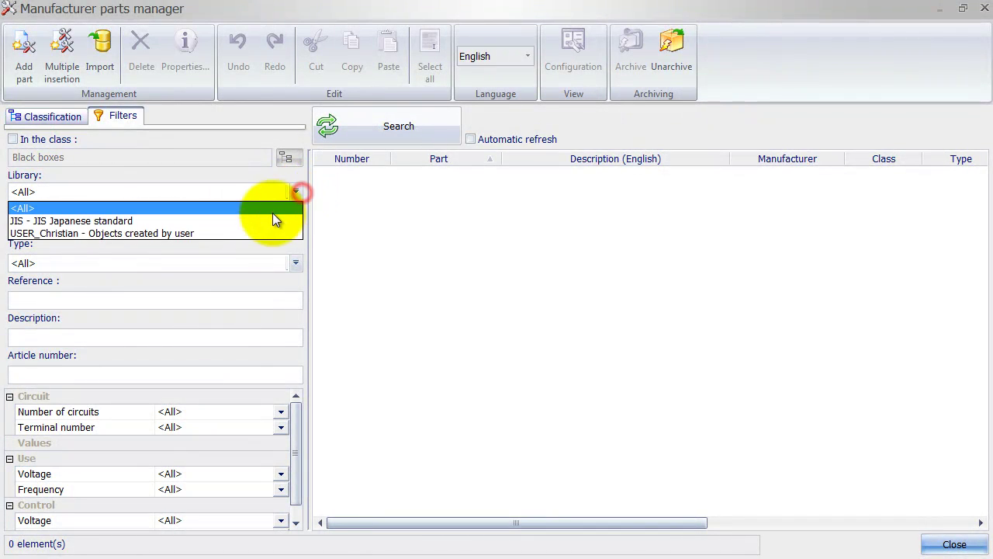
click(252, 230)
click(370, 127)
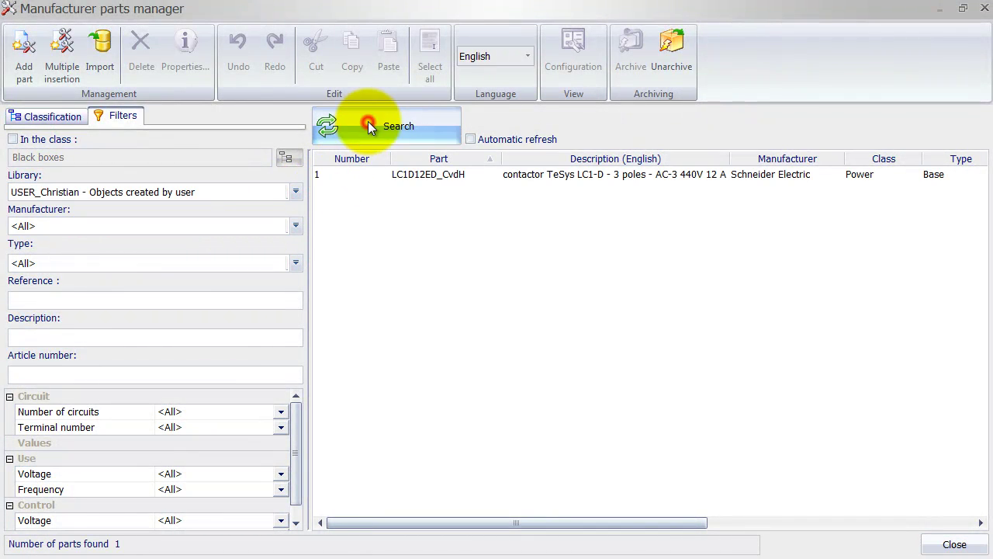
drag(386, 158, 342, 159)
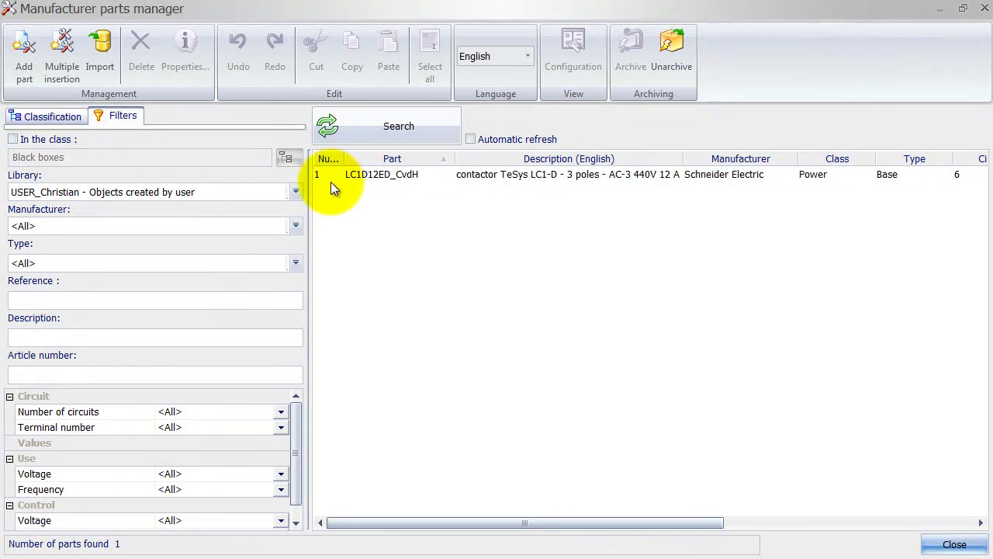
click(553, 176)
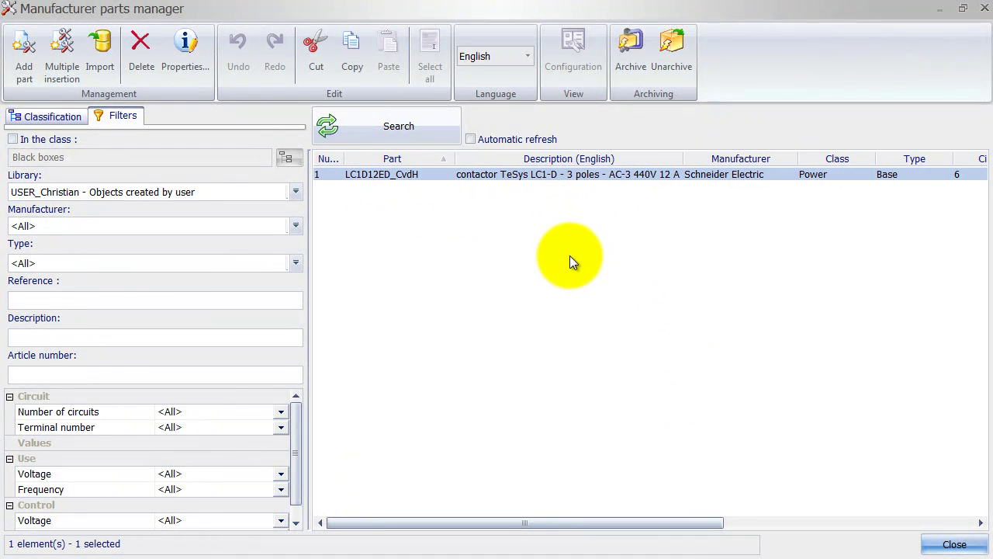